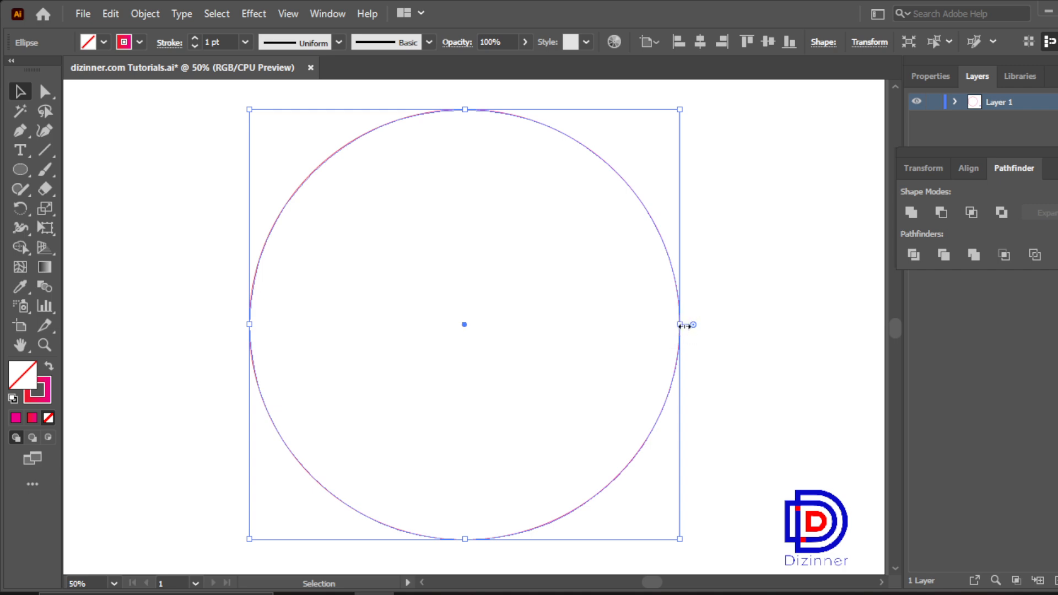
# - Copy the large circle and paste the duplicate in place over the original
pyautogui.click(109, 16)
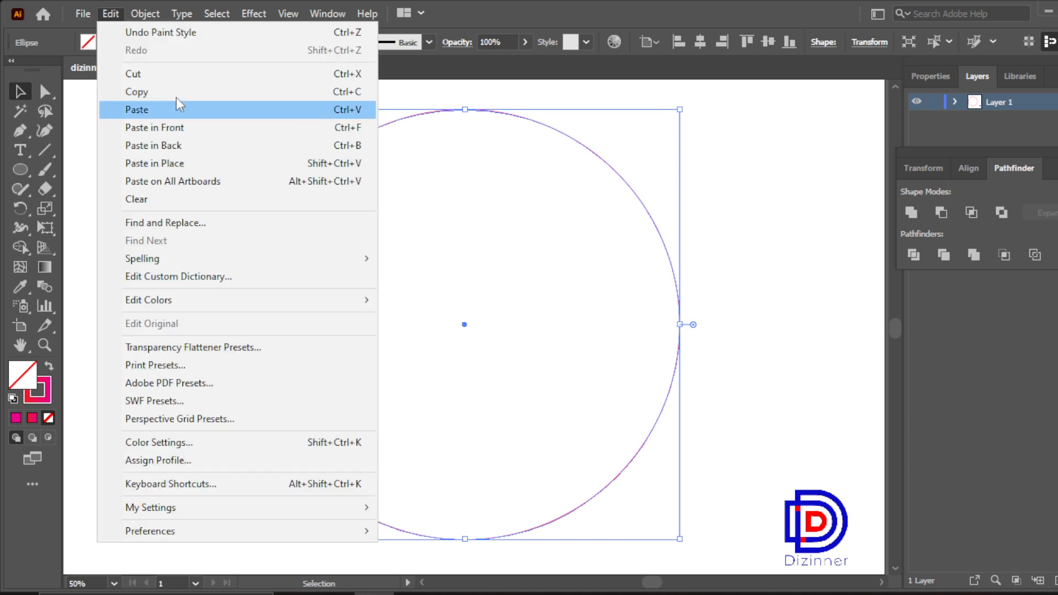
pyautogui.click(177, 100)
pyautogui.click(117, 16)
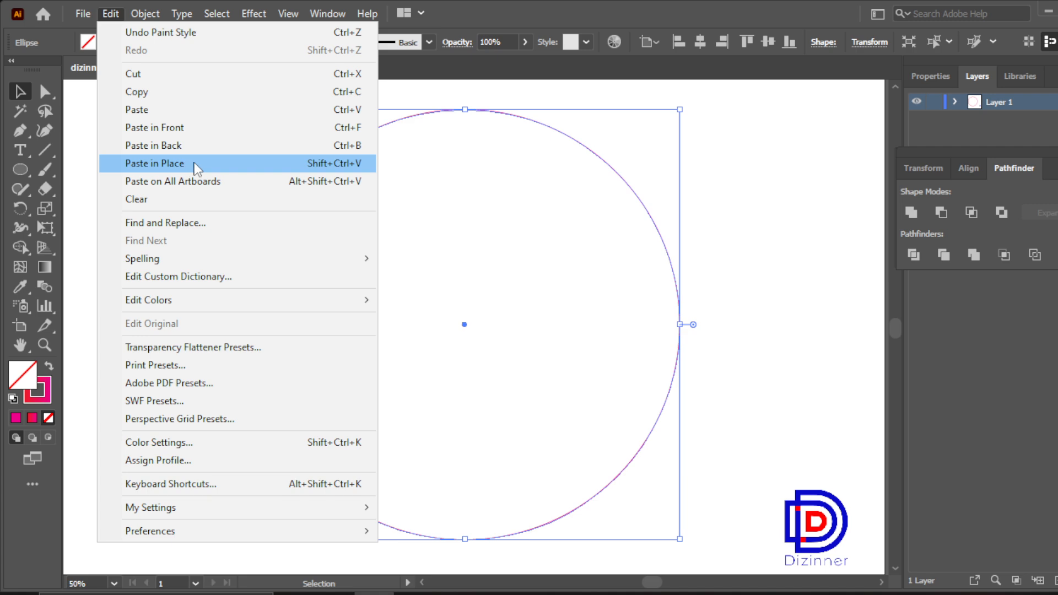
pyautogui.click(135, 164)
# - Shrink the duplicate circle to half the large circle's diameter and place it from the large circle's left edge to its centre
pyautogui.moveTo(682, 322); pyautogui.dragTo(580, 309)
pyautogui.moveTo(463, 325); pyautogui.dragTo(363, 325)
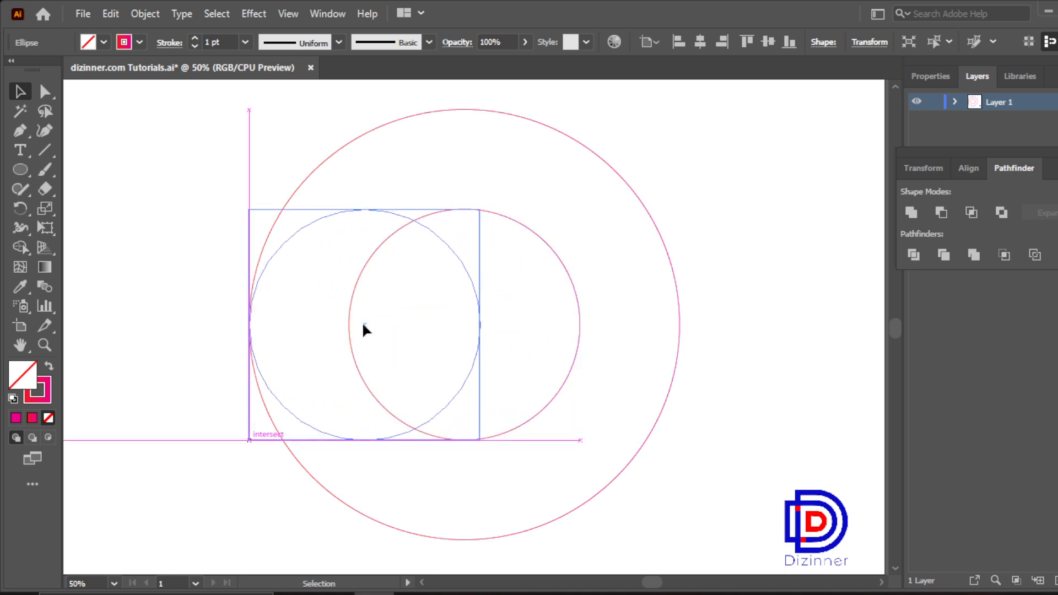
pyautogui.click(543, 522)
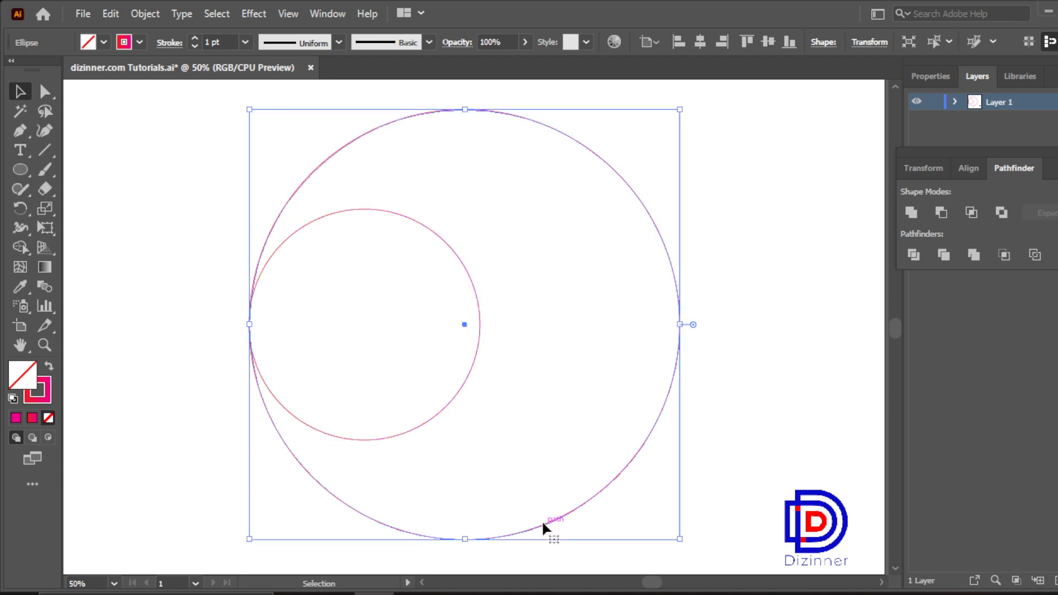
pyautogui.click(469, 371)
pyautogui.moveTo(480, 325); pyautogui.dragTo(460, 339)
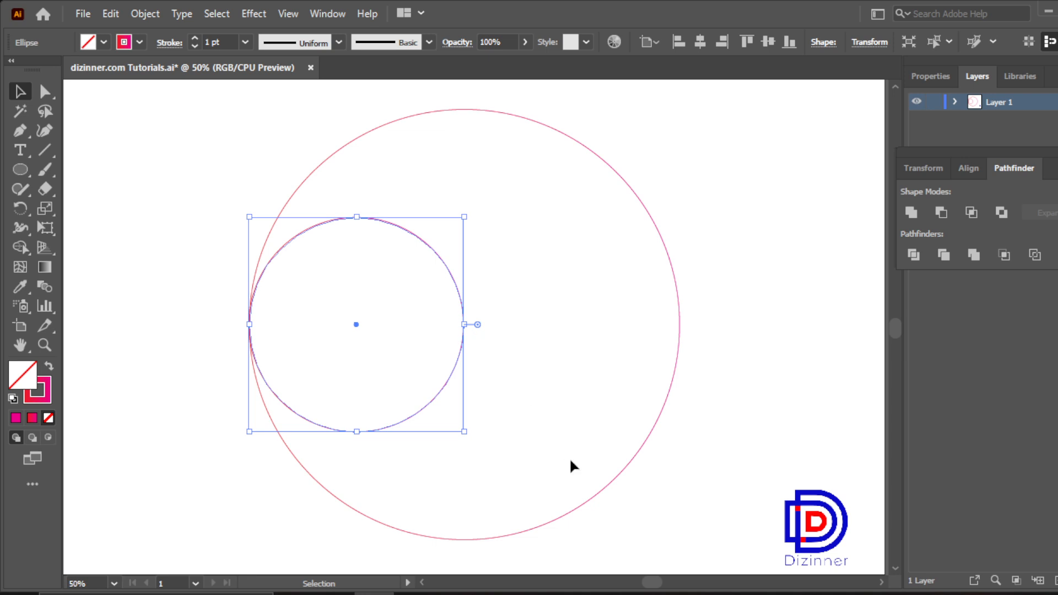
pyautogui.click(576, 504)
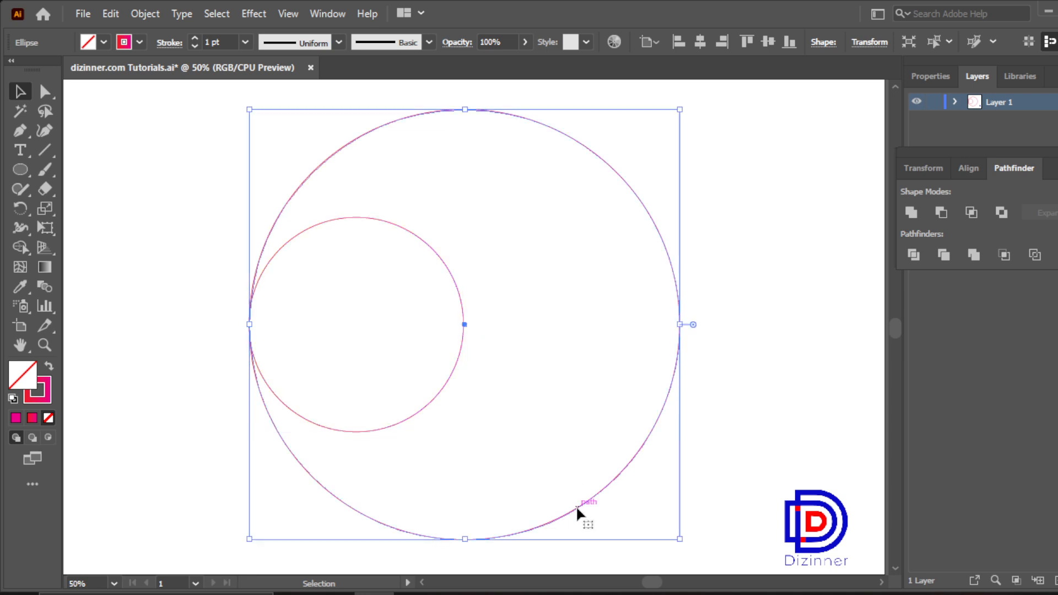
pyautogui.click(792, 406)
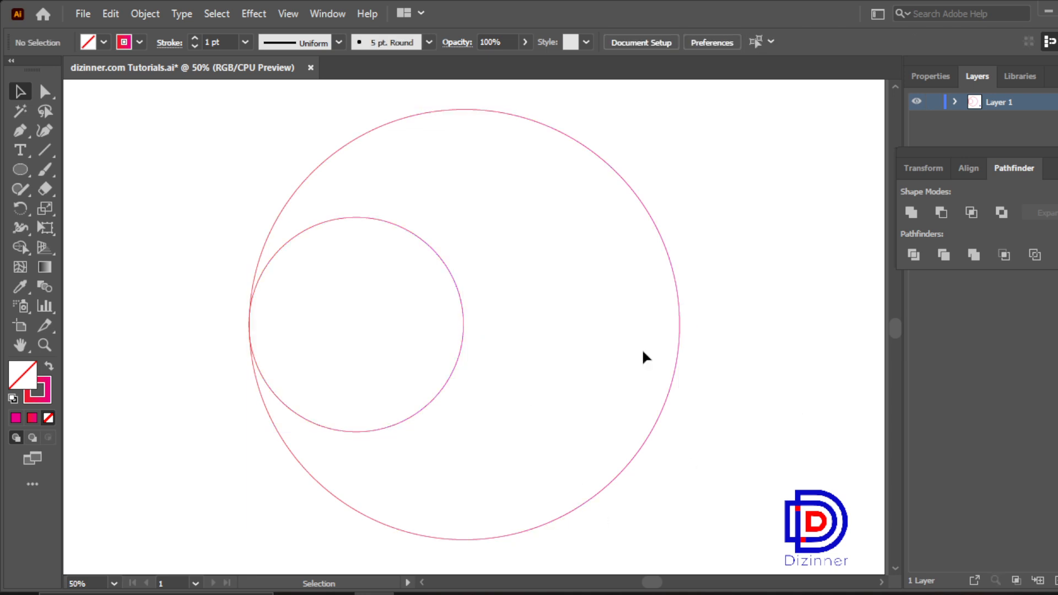
# - Rotate a copy of the small circle by 45° about the large circle's centre point
pyautogui.click(462, 325)
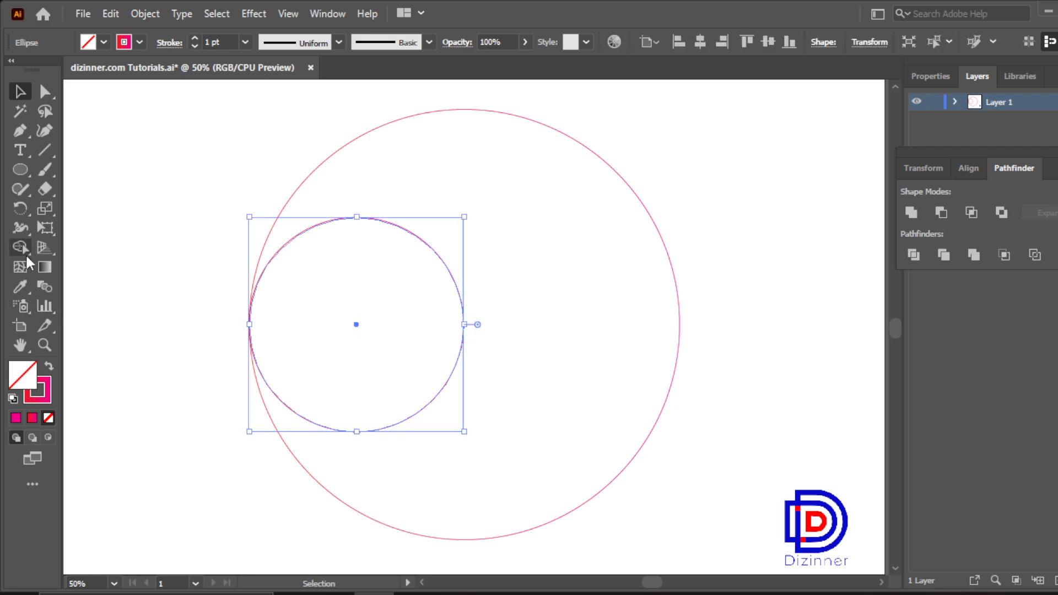
pyautogui.click(21, 208)
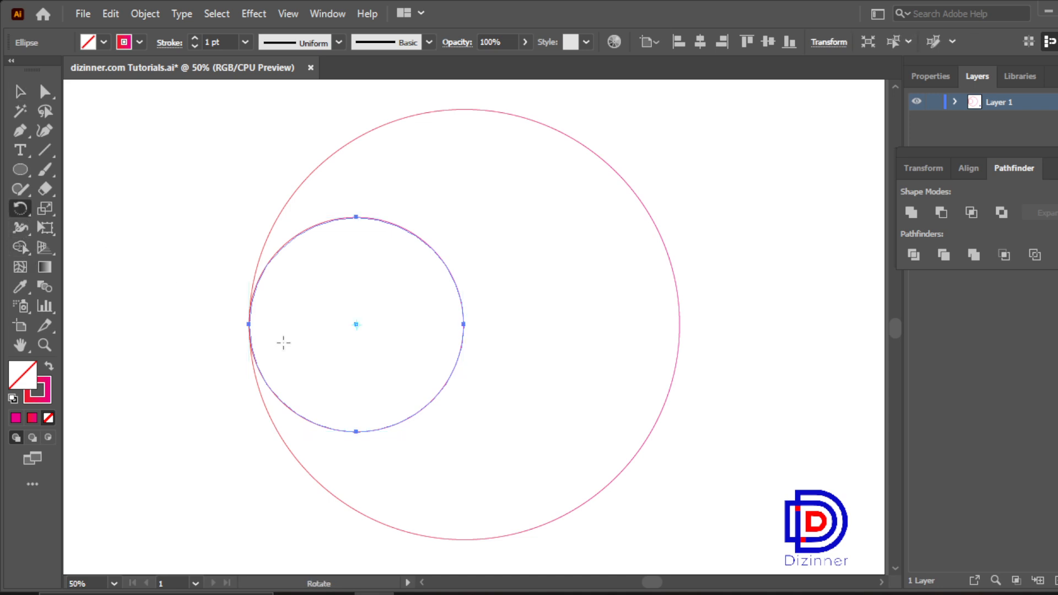
pyautogui.click(463, 325)
pyautogui.keyDown('alt'); pyautogui.click(464, 324); pyautogui.keyUp('alt')
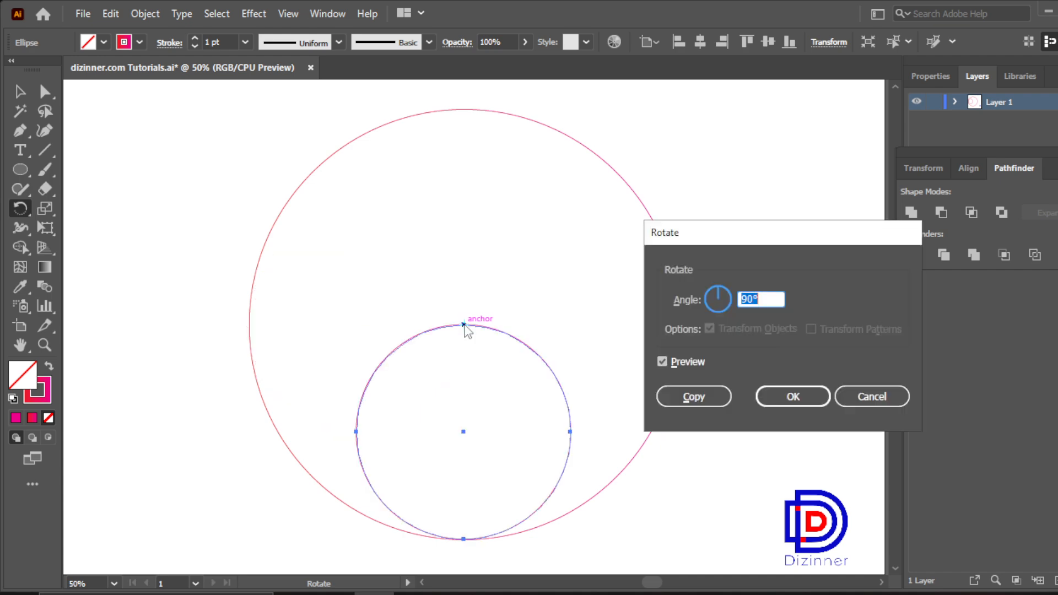
pyautogui.write('45')
pyautogui.click(679, 396)
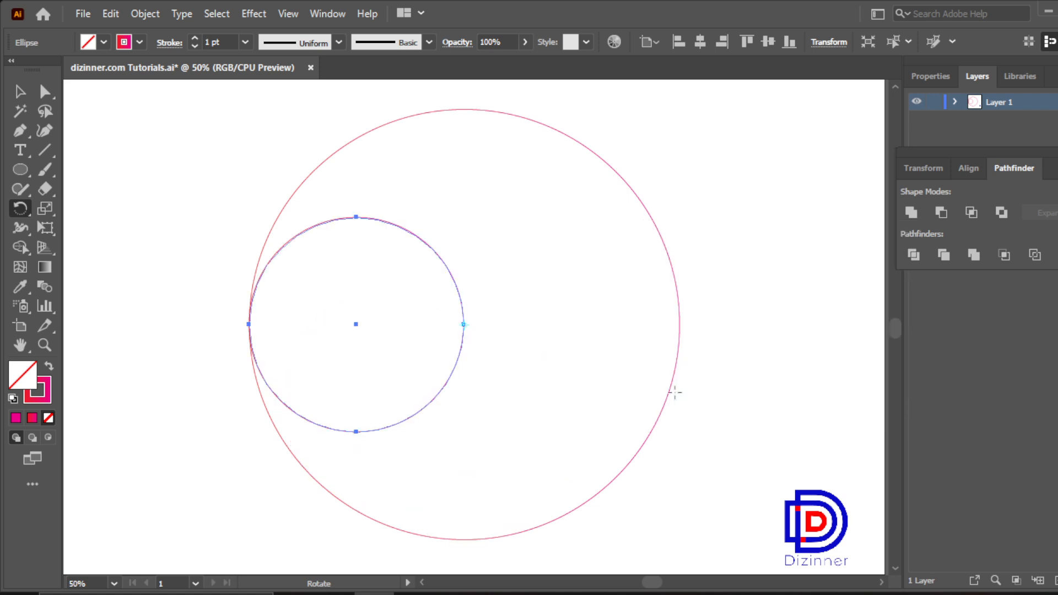
# - Repeat the 45° rotated copy five more times around the centre, ending with the small circle at the top, and deselect
pyautogui.press('ctrl')
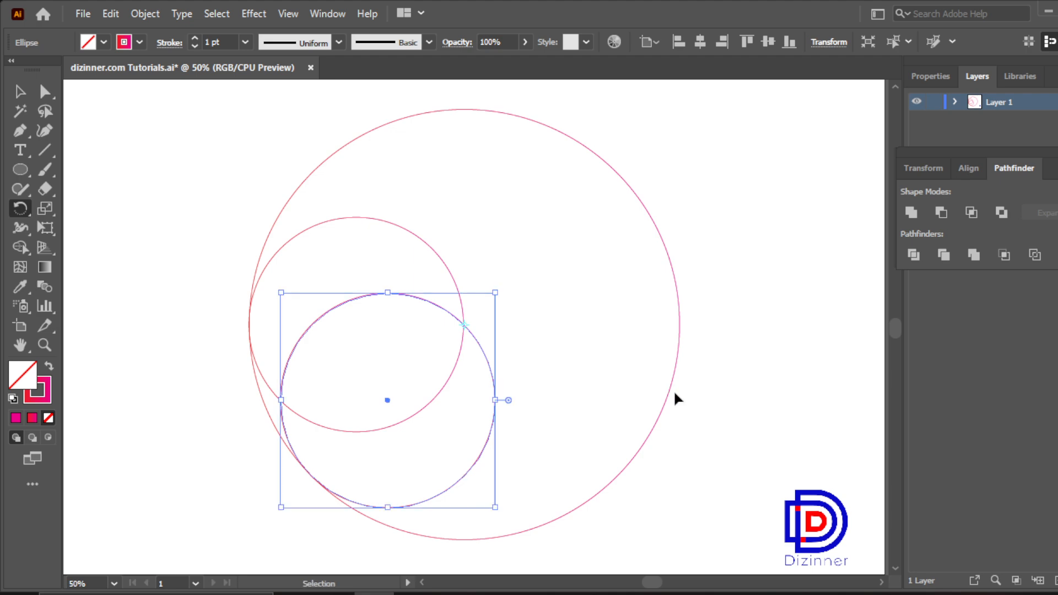
pyautogui.hotkey('ctrl', 'd')
pyautogui.hotkey('ctrl', 'd')
pyautogui.hotkey('ctrl', 'd')
pyautogui.hotkey('ctrl', 'd')
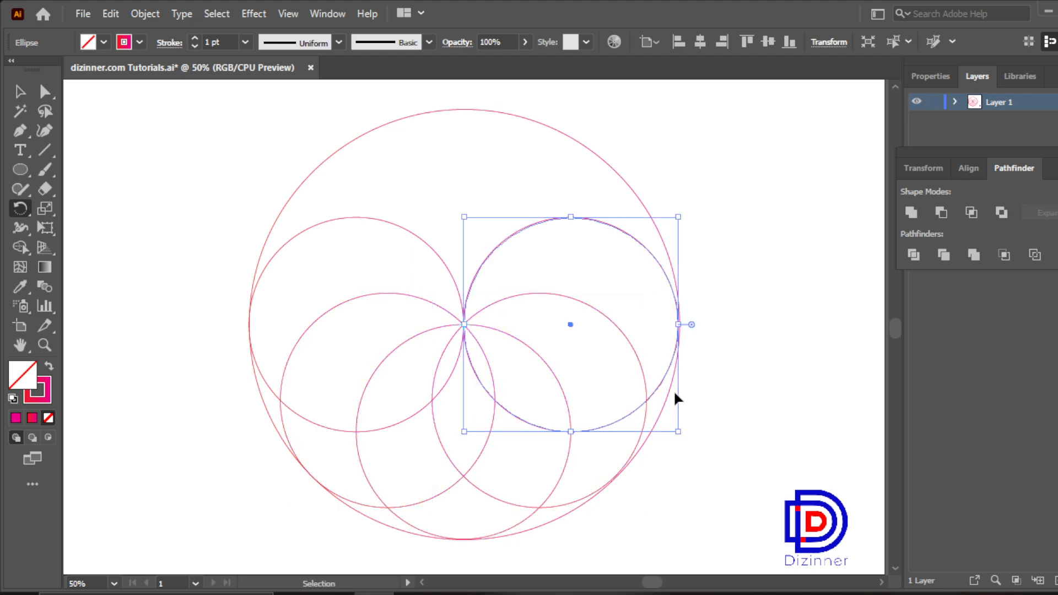
pyautogui.hotkey('ctrl', 'd')
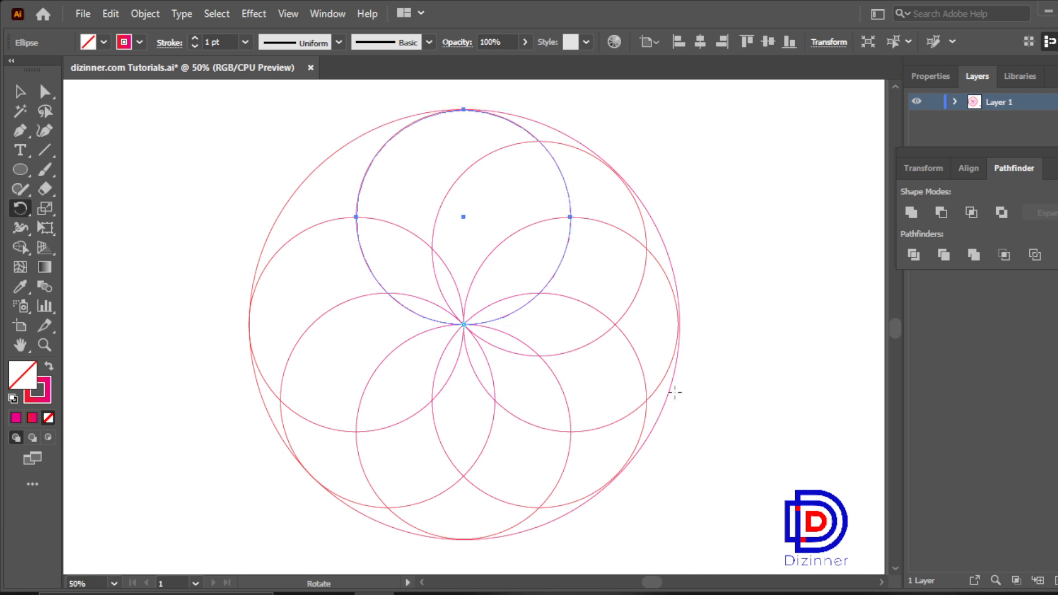
pyautogui.click(20, 92)
pyautogui.click(236, 189)
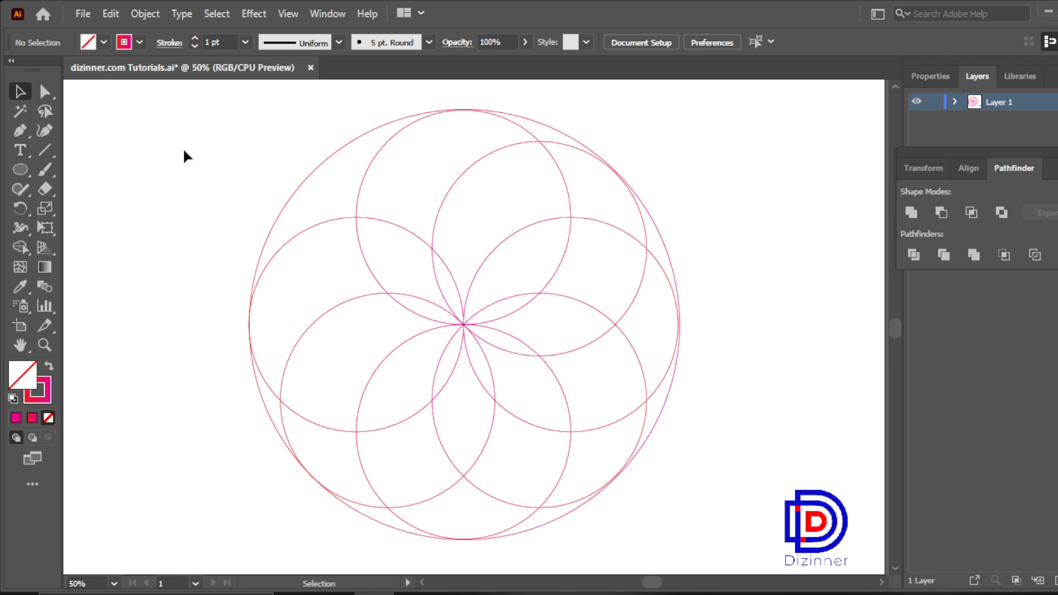
# - Try to merge the upper-right petal regions into one gradient-filled shape with Shape Builder, and undo the merge
pyautogui.moveTo(167, 127); pyautogui.dragTo(729, 543)
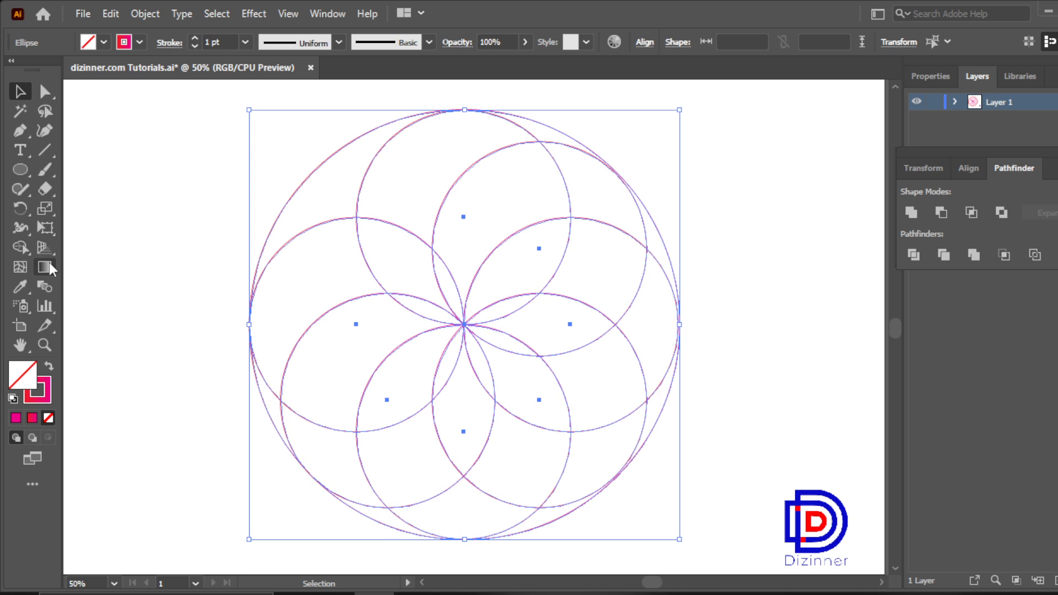
pyautogui.click(21, 247)
pyautogui.click(48, 367)
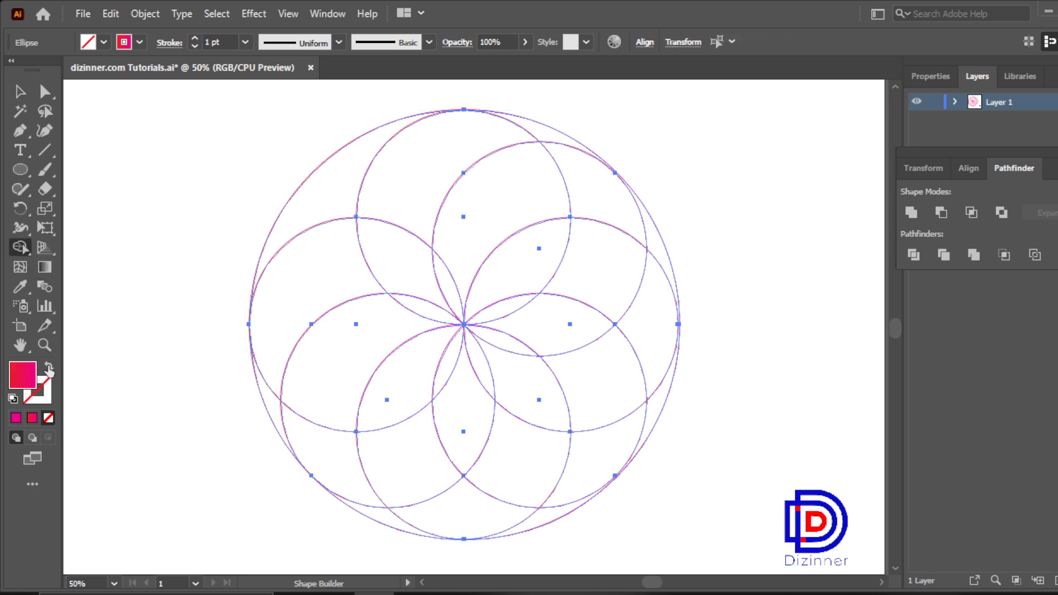
pyautogui.doubleClick(23, 376)
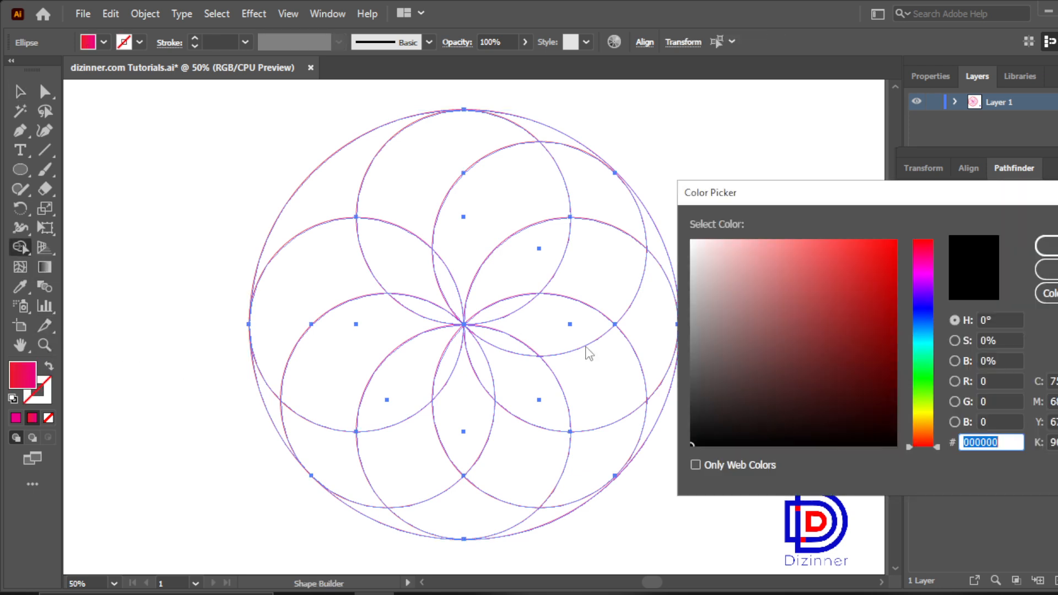
pyautogui.click(1045, 247)
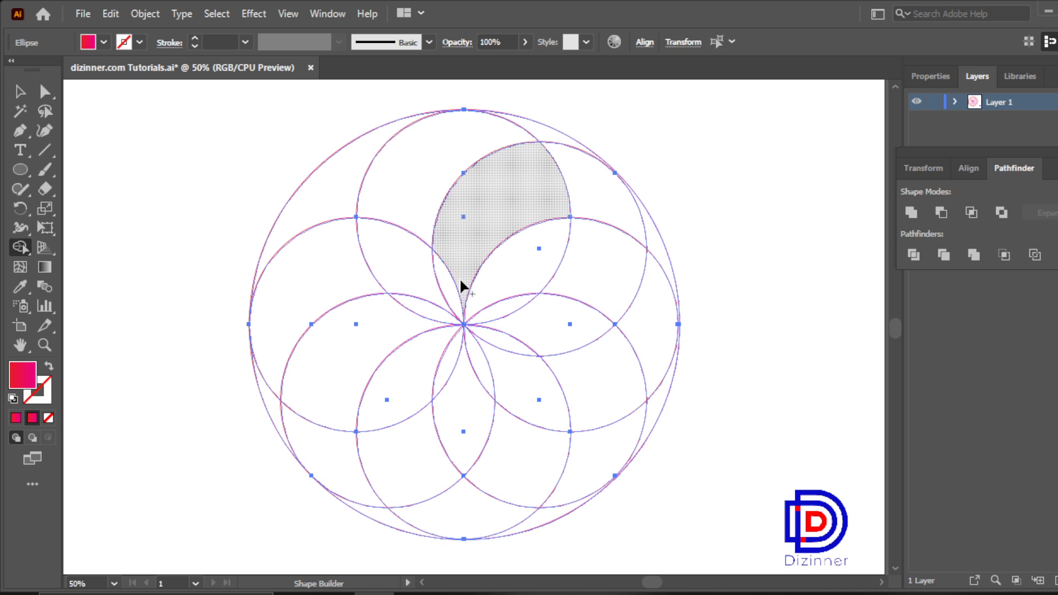
pyautogui.moveTo(456, 299); pyautogui.dragTo(460, 270)
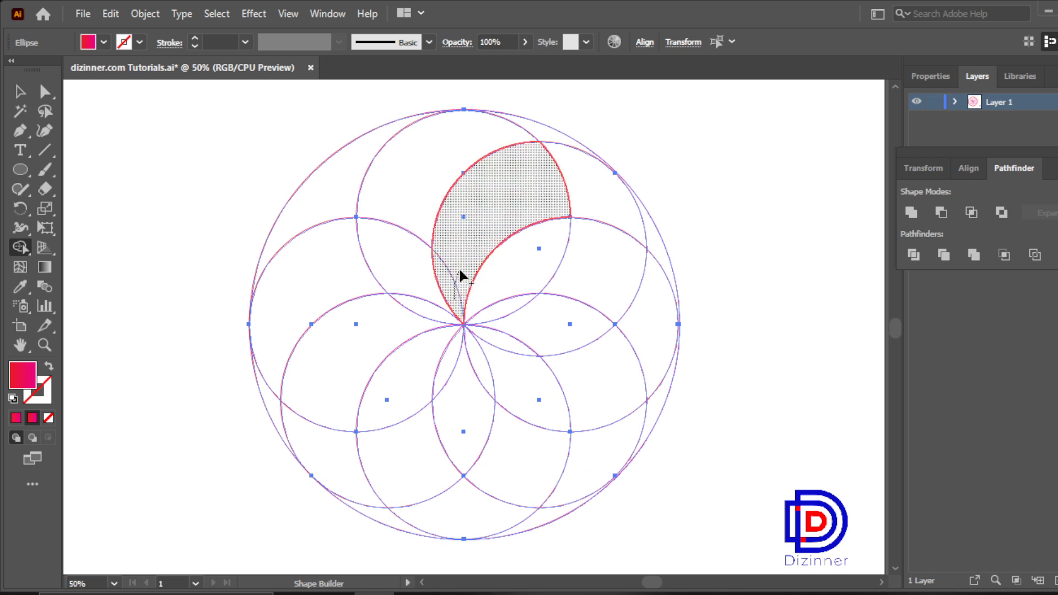
pyautogui.moveTo(567, 195); pyautogui.dragTo(654, 246)
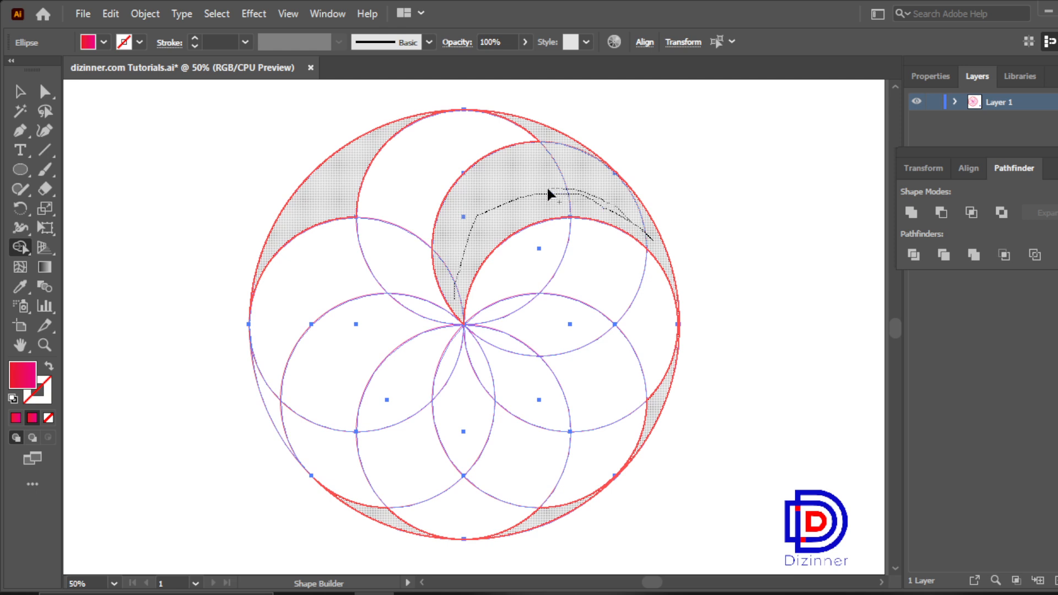
pyautogui.moveTo(547, 189); pyautogui.dragTo(547, 189)
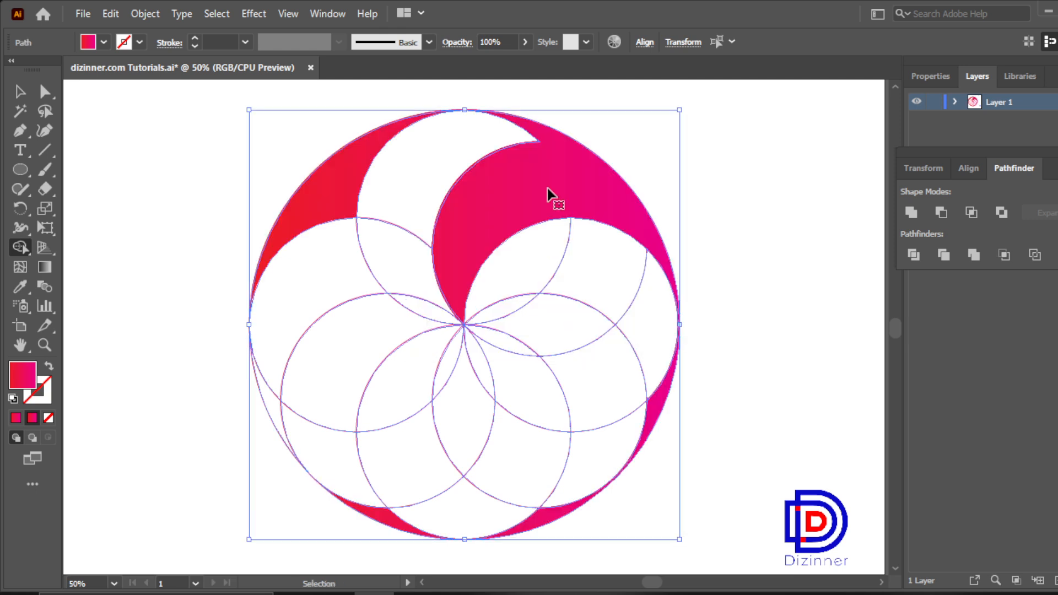
pyautogui.hotkey('ctrl', 'z')
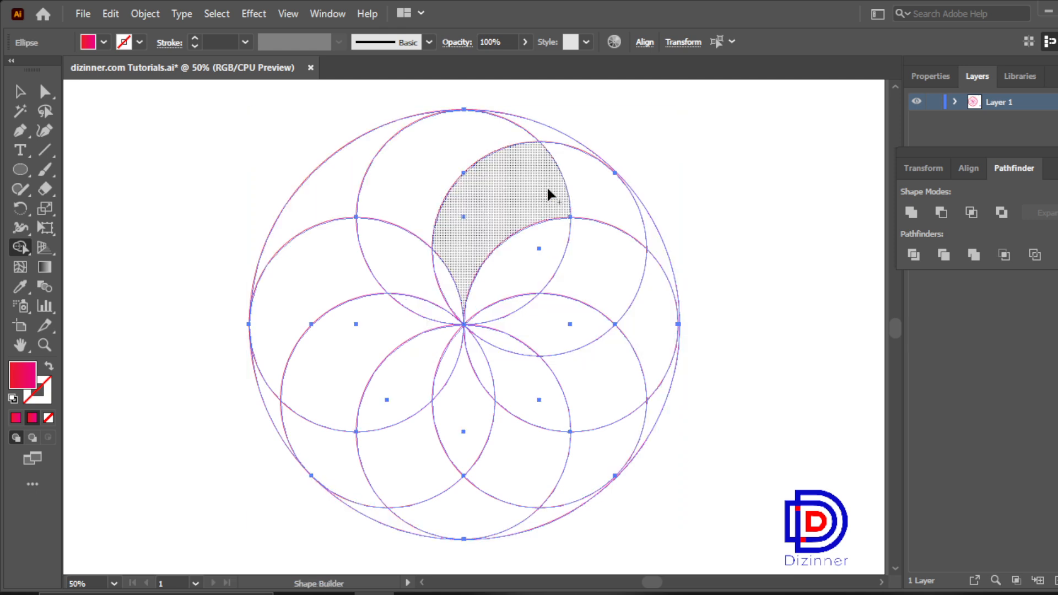
pyautogui.click(19, 93)
pyautogui.click(140, 183)
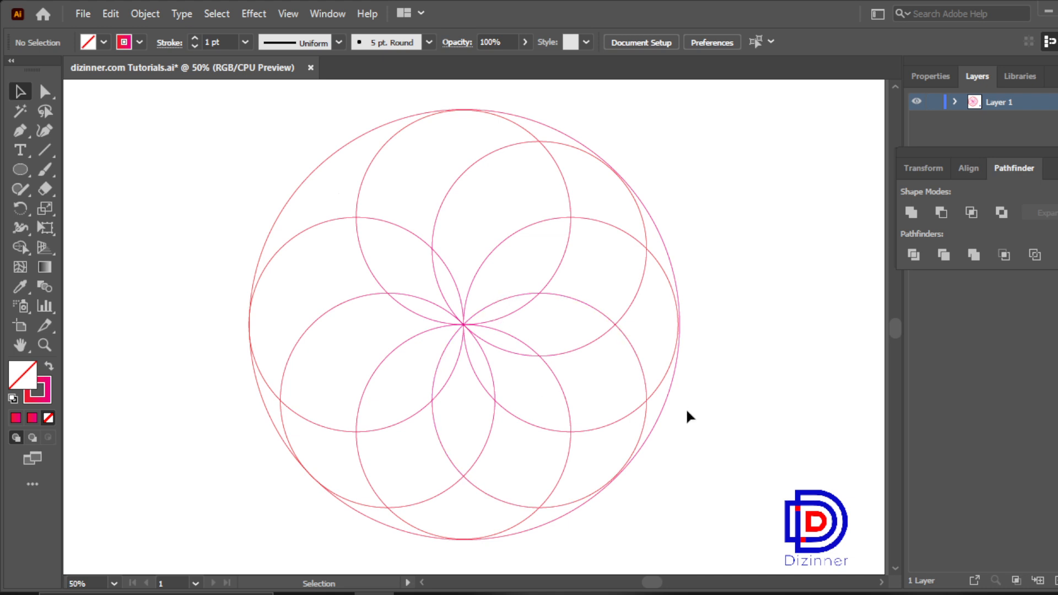
# - Resize the large outer circle so its right edge exactly meets the outer edge of the right-hand small circle
pyautogui.click(663, 406)
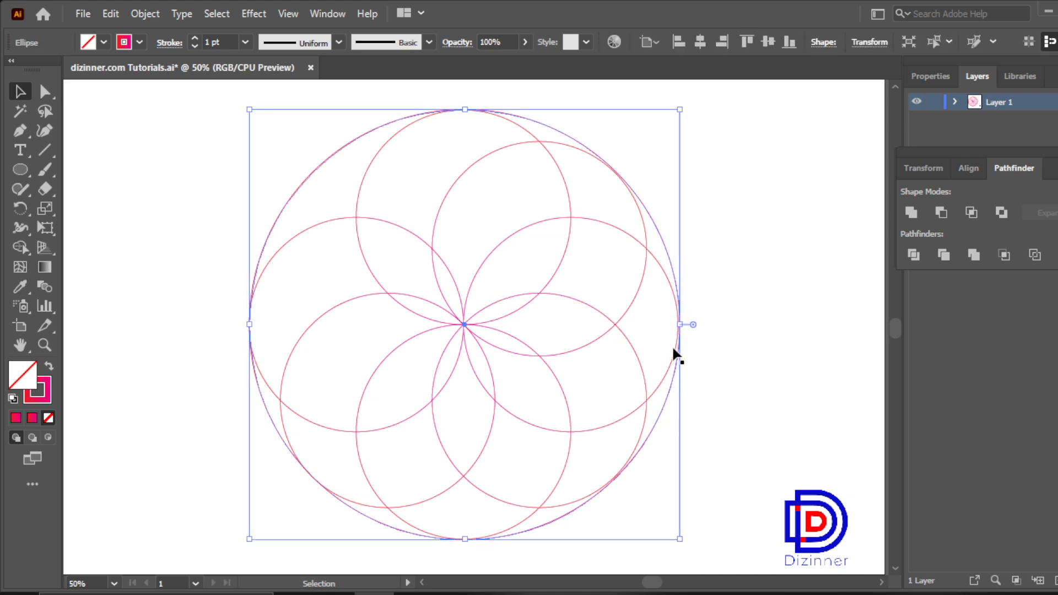
pyautogui.moveTo(679, 325); pyautogui.dragTo(679, 325)
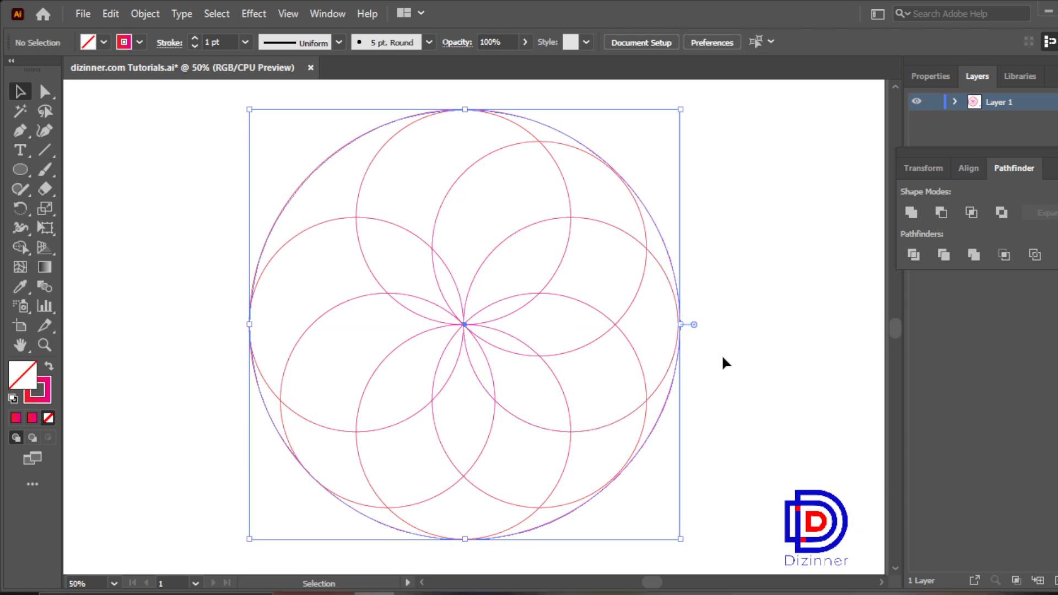
pyautogui.hotkey('ctrl', 'space')
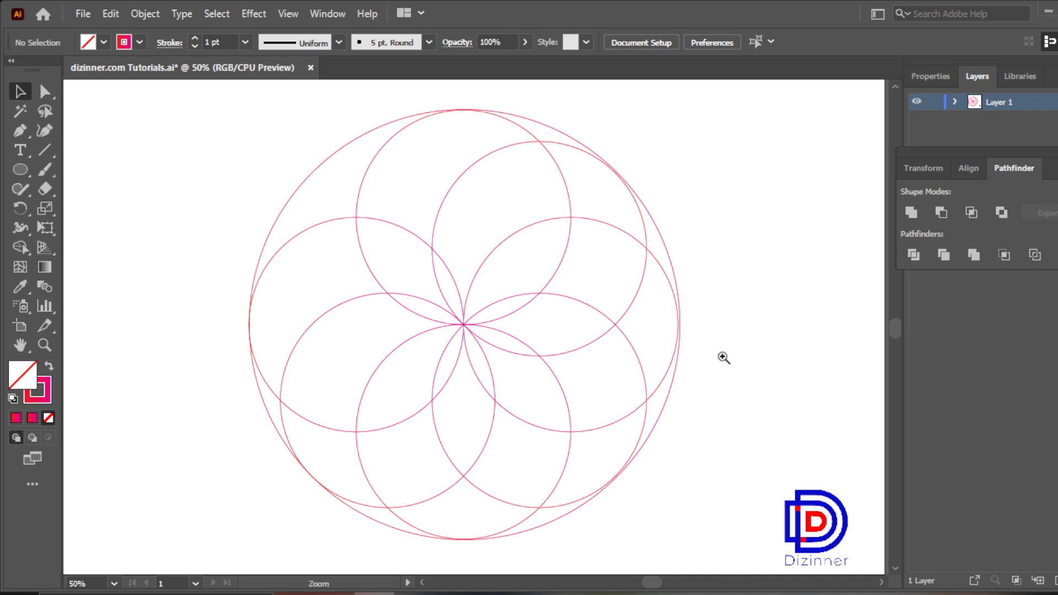
pyautogui.click(692, 339)
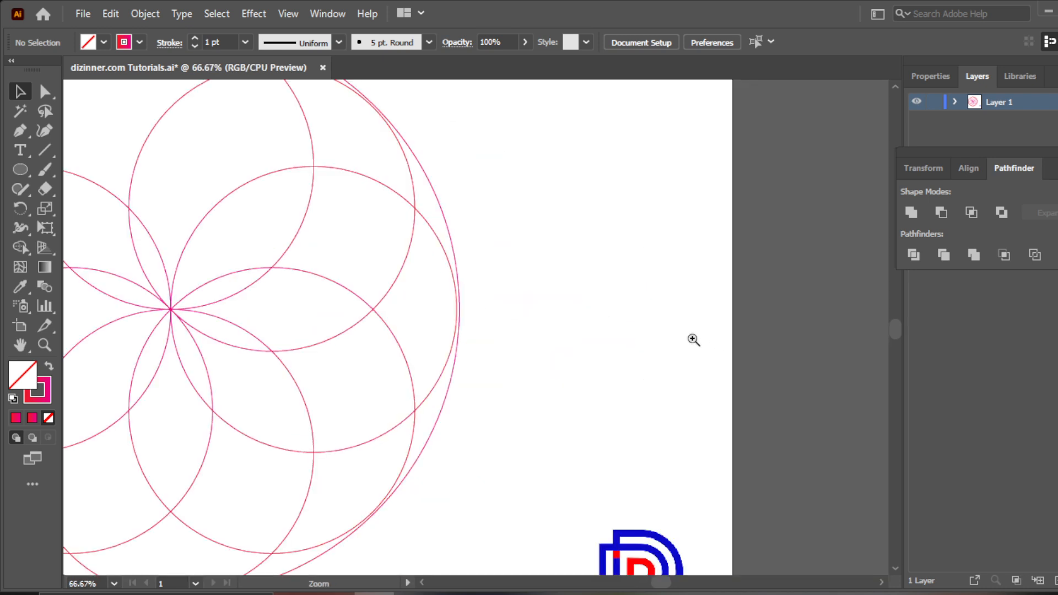
pyautogui.click(463, 268)
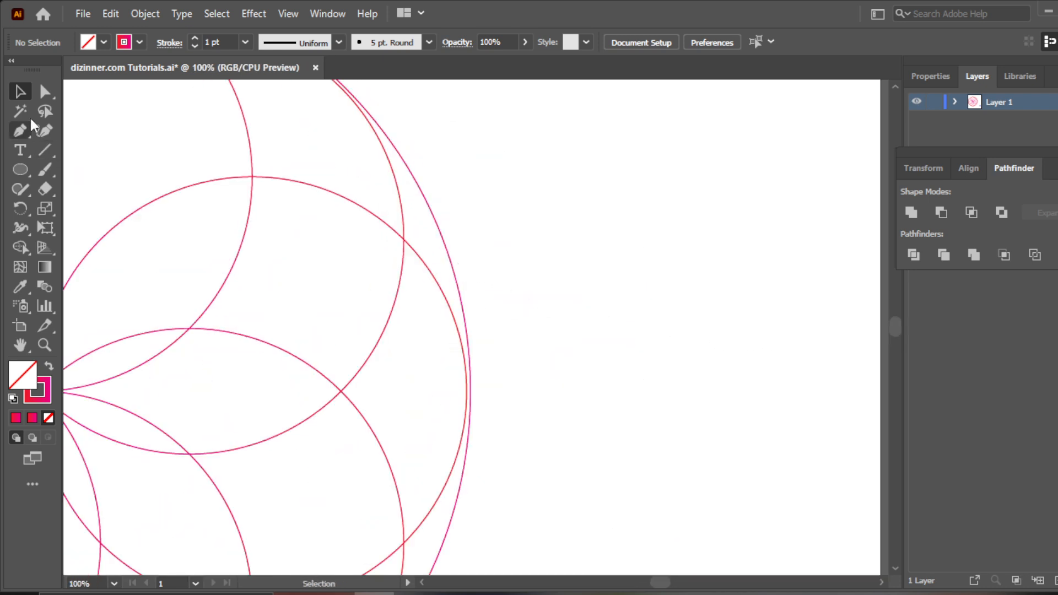
pyautogui.click(465, 320)
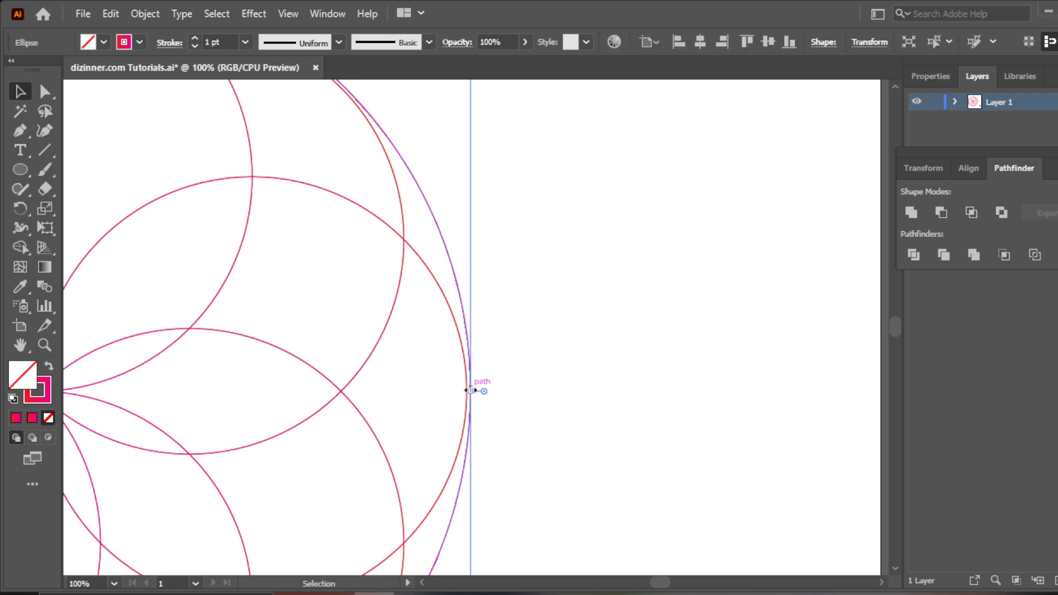
pyautogui.moveTo(471, 391); pyautogui.dragTo(467, 391)
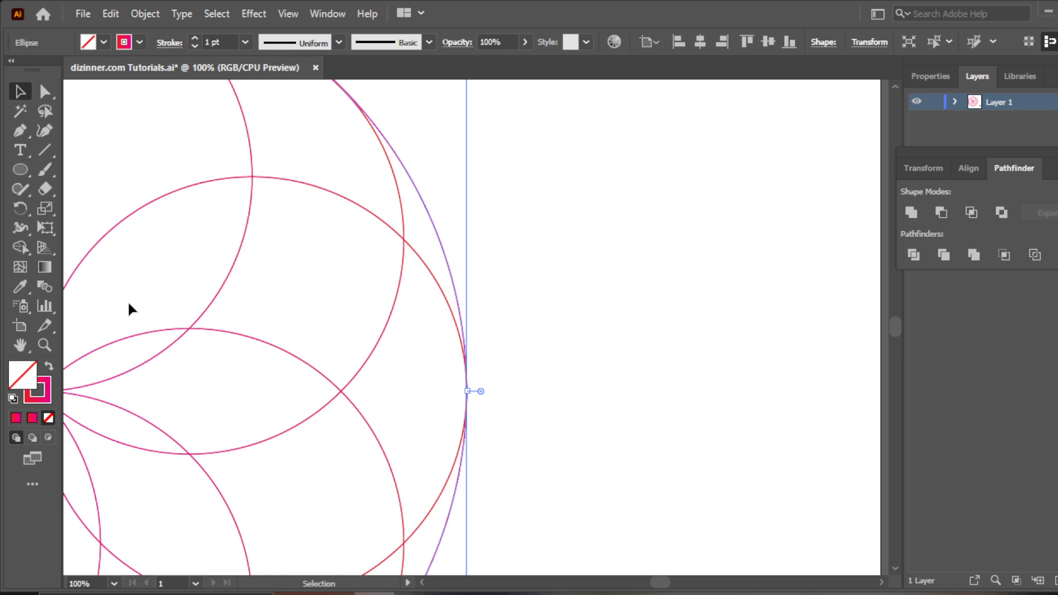
# - Return the view to 50% zoom and bring the whole circle pattern back into sight
pyautogui.press('z')
pyautogui.keyDown('alt'); pyautogui.click(387, 349); pyautogui.keyUp('alt')
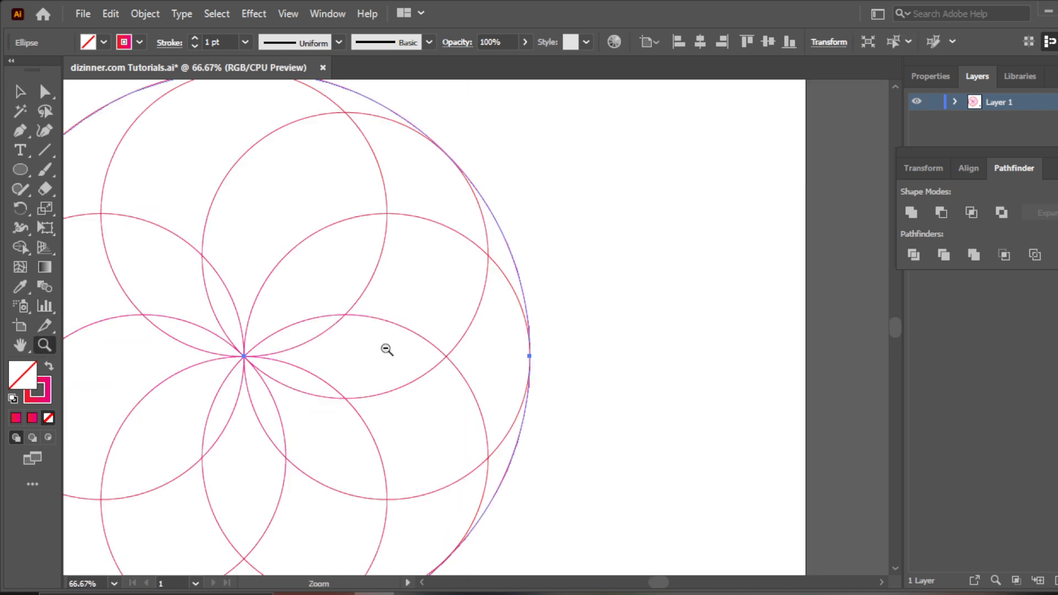
pyautogui.press('h')
pyautogui.moveTo(219, 355); pyautogui.dragTo(406, 308)
pyautogui.click(45, 347)
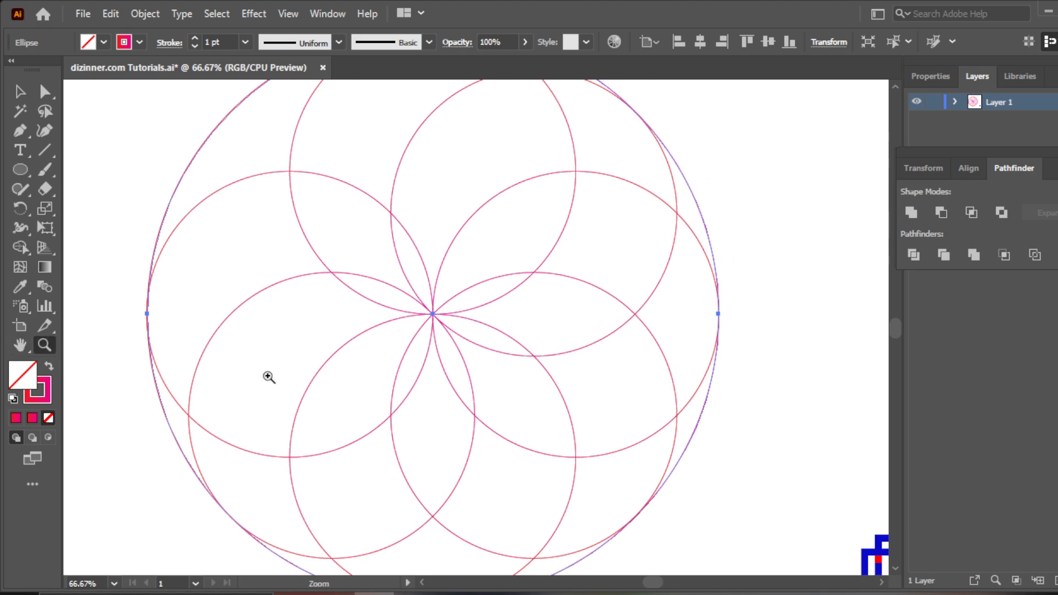
pyautogui.keyDown('alt'); pyautogui.click(371, 373); pyautogui.keyUp('alt')
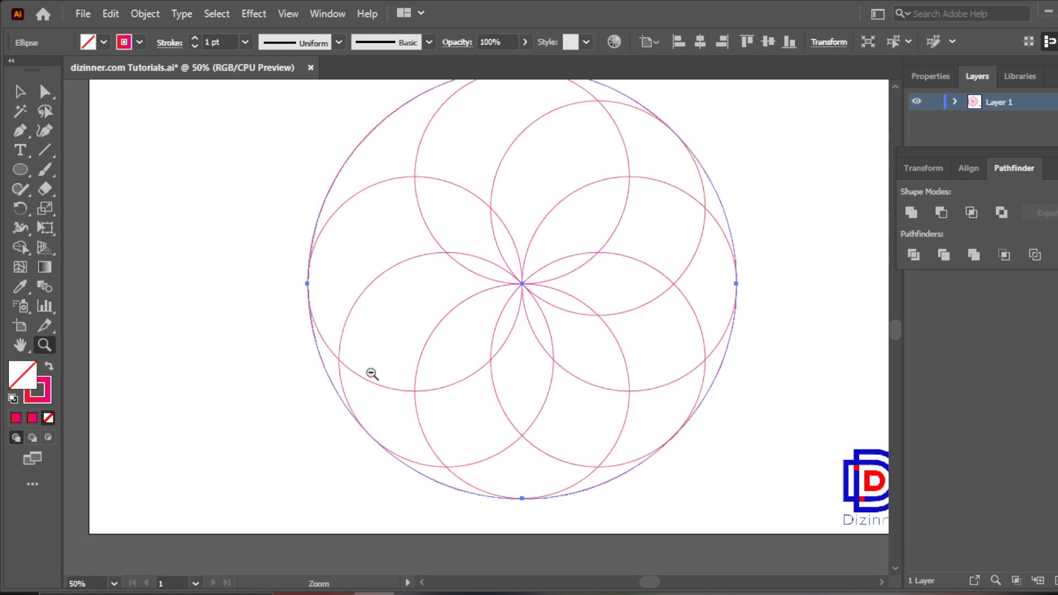
pyautogui.click(20, 344)
pyautogui.moveTo(453, 330); pyautogui.dragTo(377, 360)
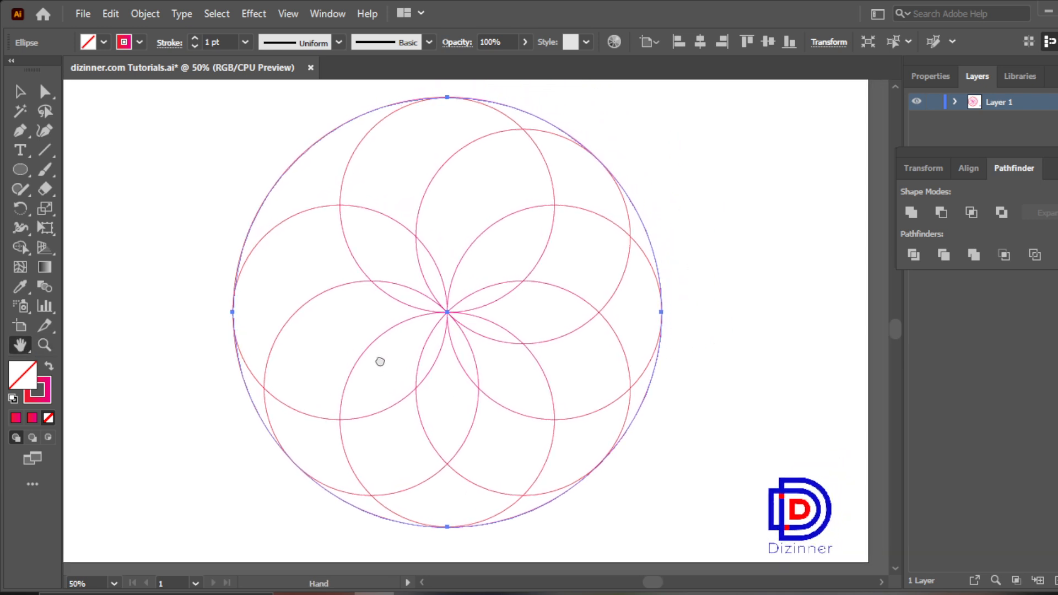
# - Select all the circles and merge the upper-right petal regions into one gradient-filled crescent with Shape Builder, excluding the outer circle's leftover area
pyautogui.click(21, 91)
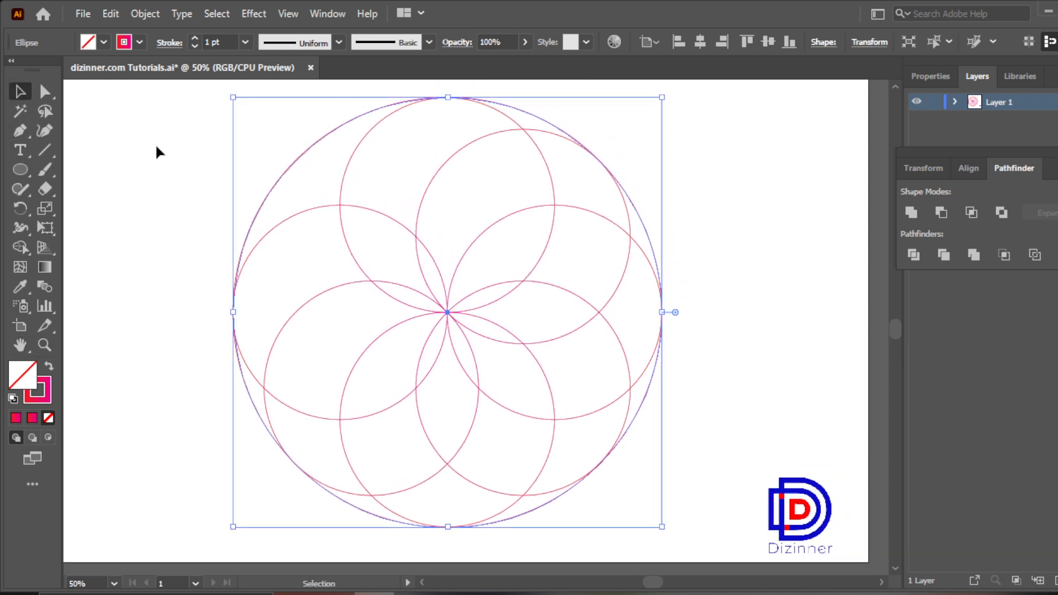
pyautogui.moveTo(162, 142); pyautogui.dragTo(653, 511)
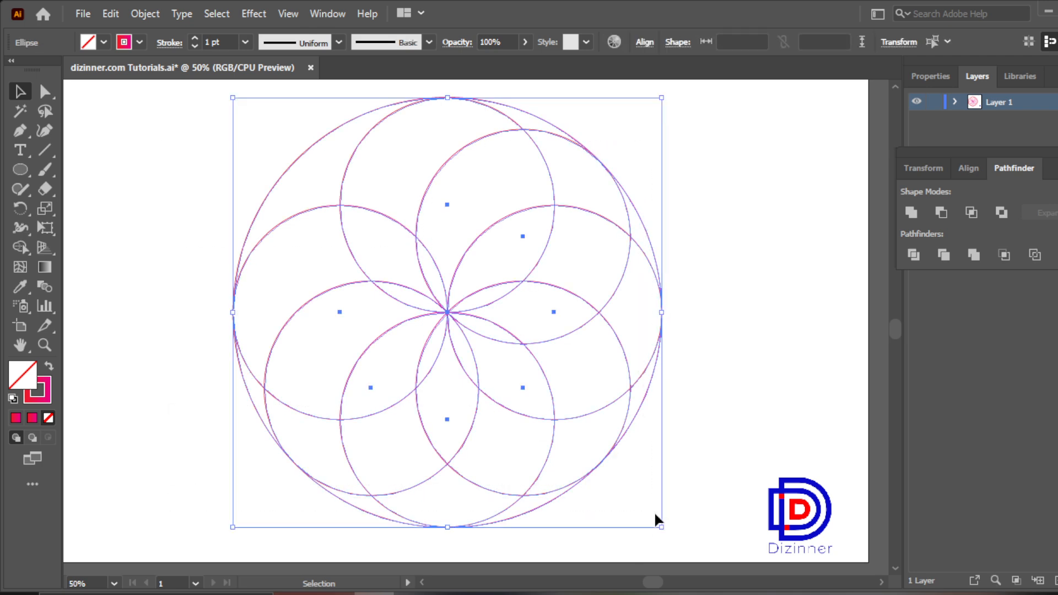
pyautogui.click(20, 247)
pyautogui.click(49, 366)
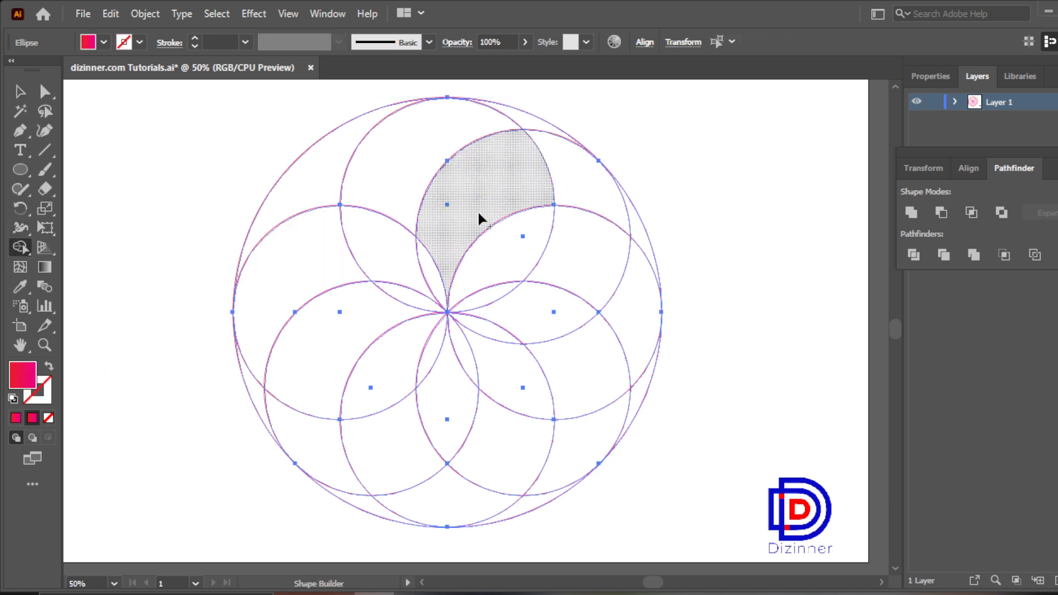
pyautogui.moveTo(433, 269)
pyautogui.mouseDown()
pyautogui.moveTo(490, 200)
pyautogui.moveTo(621, 215)
pyautogui.moveTo(634, 226)
pyautogui.moveTo(625, 217)
pyautogui.mouseUp()
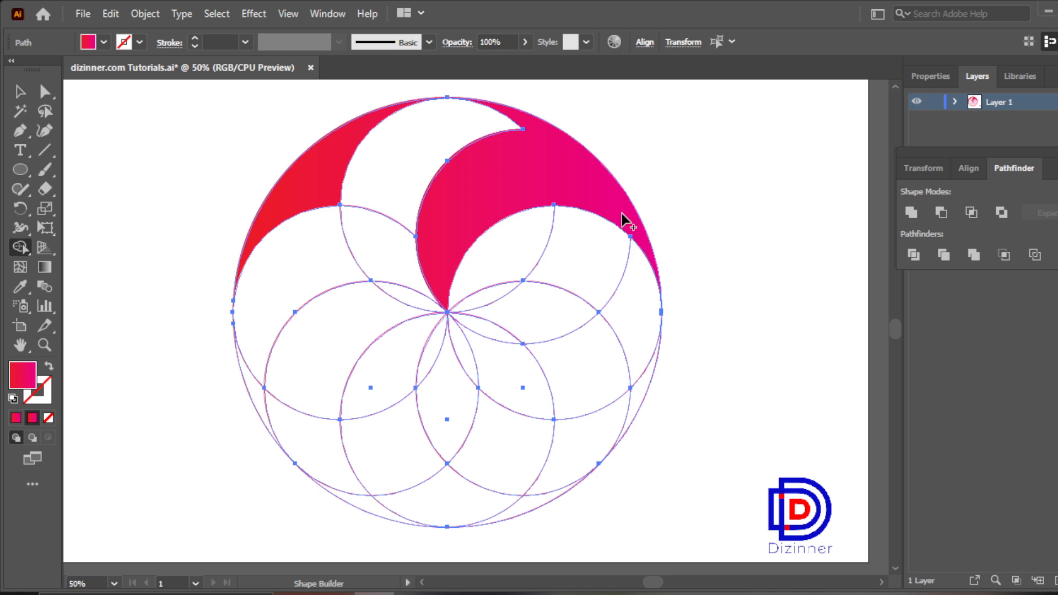
pyautogui.hotkey('ctrl', 'z')
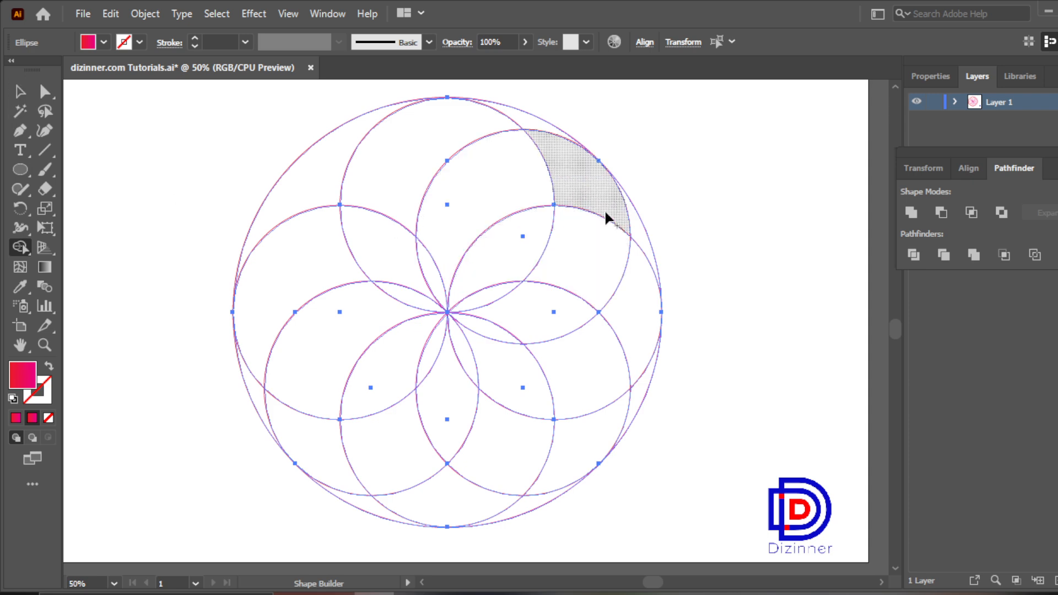
pyautogui.moveTo(604, 209)
pyautogui.mouseDown()
pyautogui.moveTo(527, 194)
pyautogui.moveTo(474, 224)
pyautogui.moveTo(435, 276)
pyautogui.mouseUp()
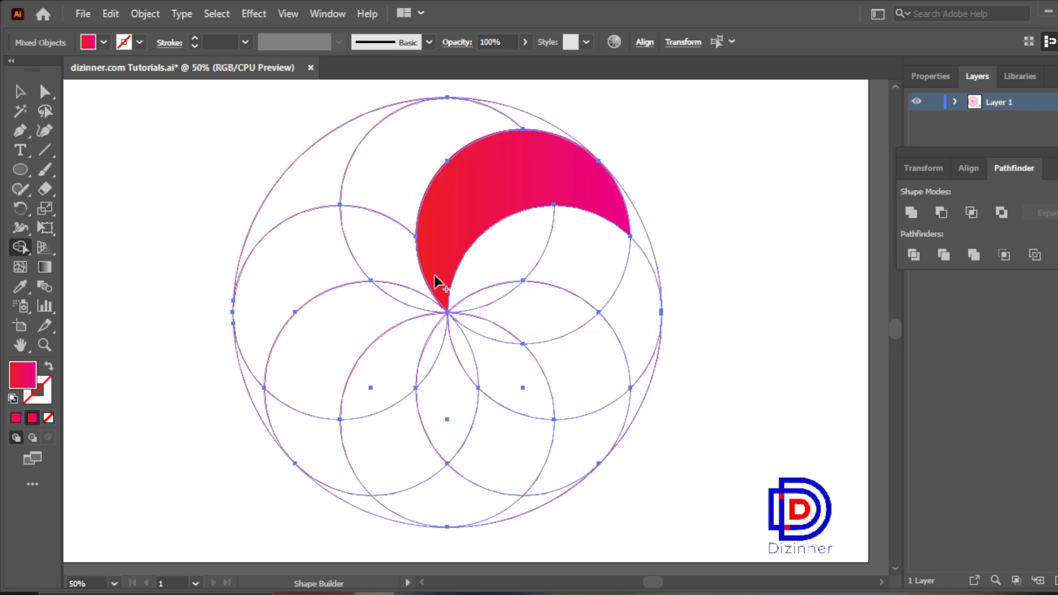
# - Move the filled crescent out of the pattern, delete all the remaining circle outlines, and bring the crescent back to the upper middle of the artboard
pyautogui.click(20, 92)
pyautogui.click(192, 160)
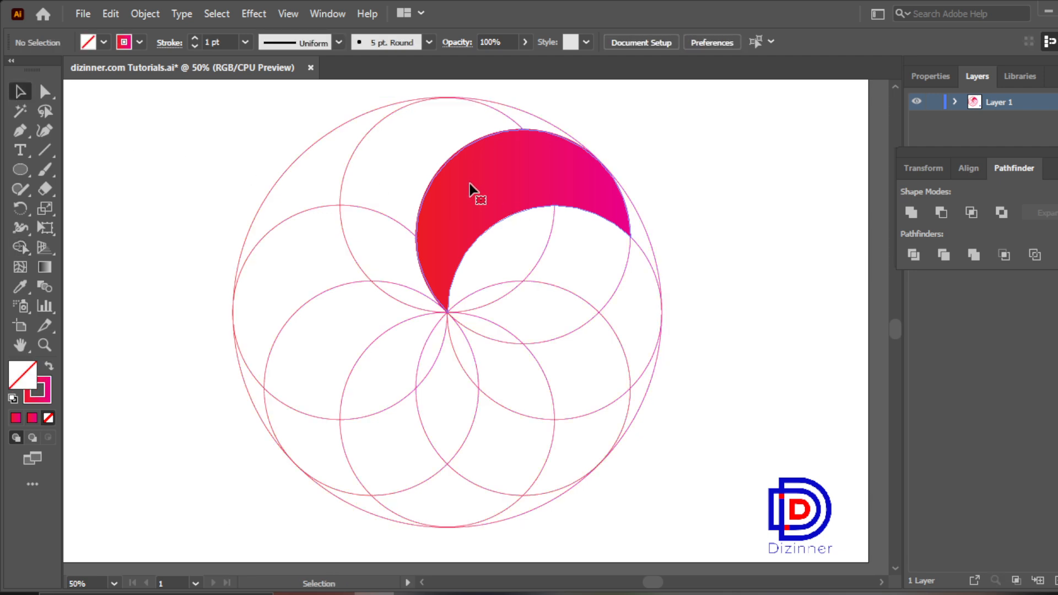
pyautogui.moveTo(472, 206); pyautogui.dragTo(719, 179)
pyautogui.moveTo(259, 134); pyautogui.dragTo(607, 529)
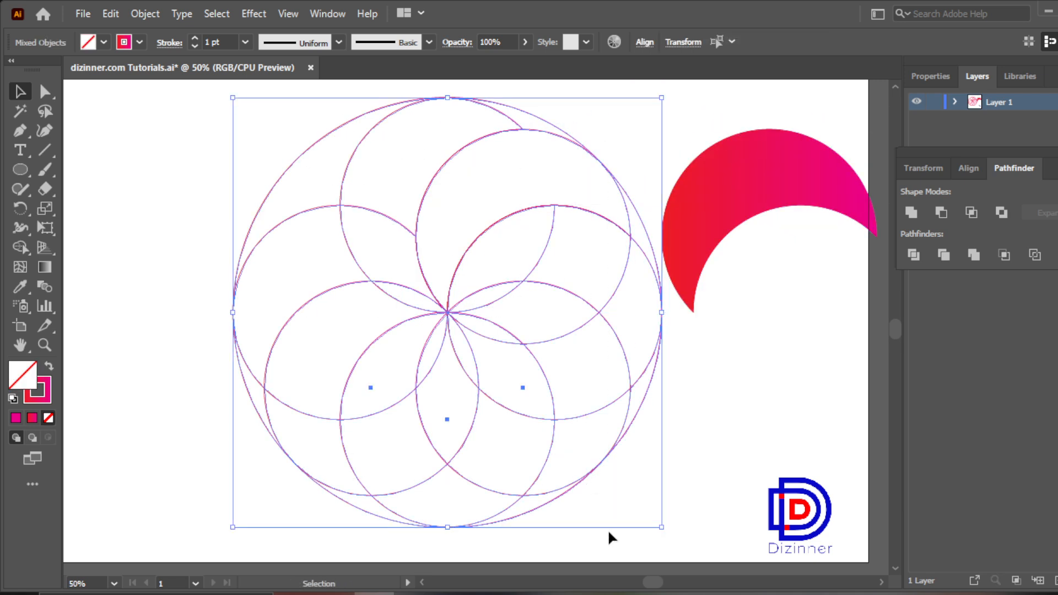
pyautogui.press('Delete')
pyautogui.moveTo(711, 230); pyautogui.dragTo(442, 243)
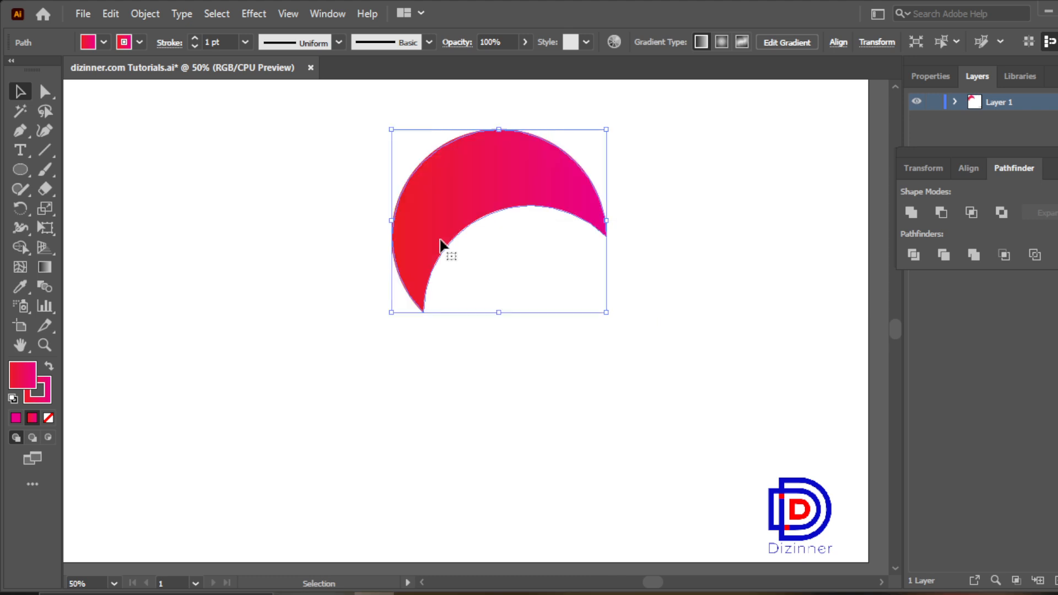
# - Change the starting colour of the crescent's gradient fill to light blue
pyautogui.click(327, 14)
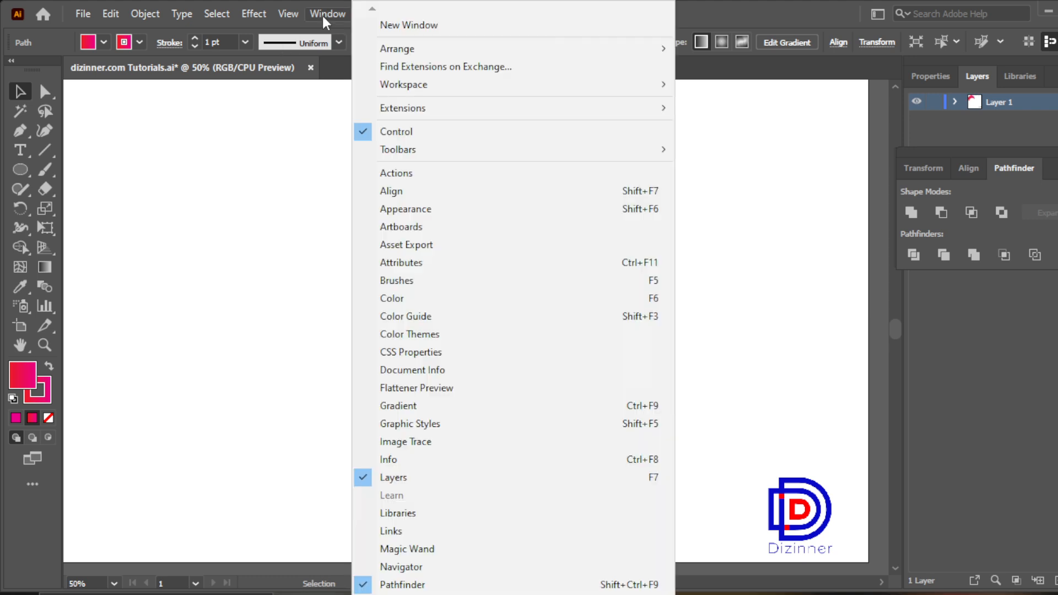
pyautogui.click(465, 405)
pyautogui.click(681, 445)
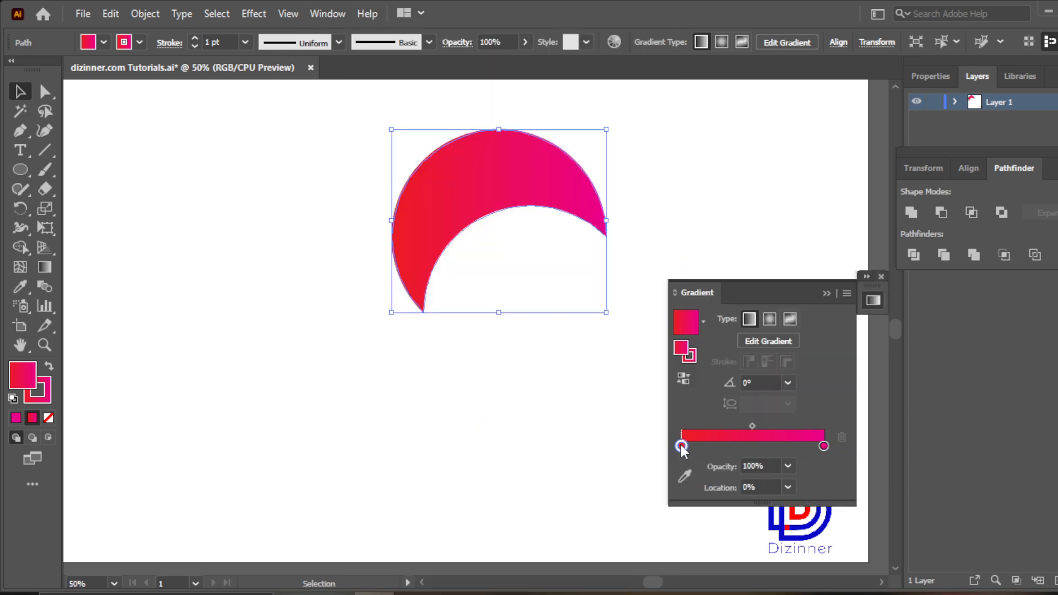
pyautogui.doubleClick(682, 446)
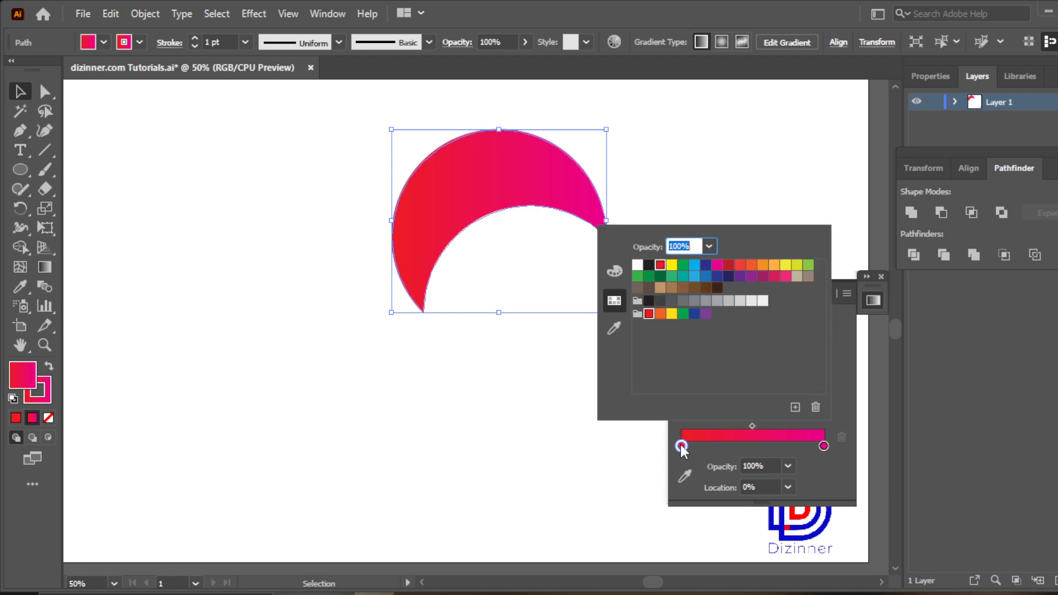
pyautogui.click(694, 276)
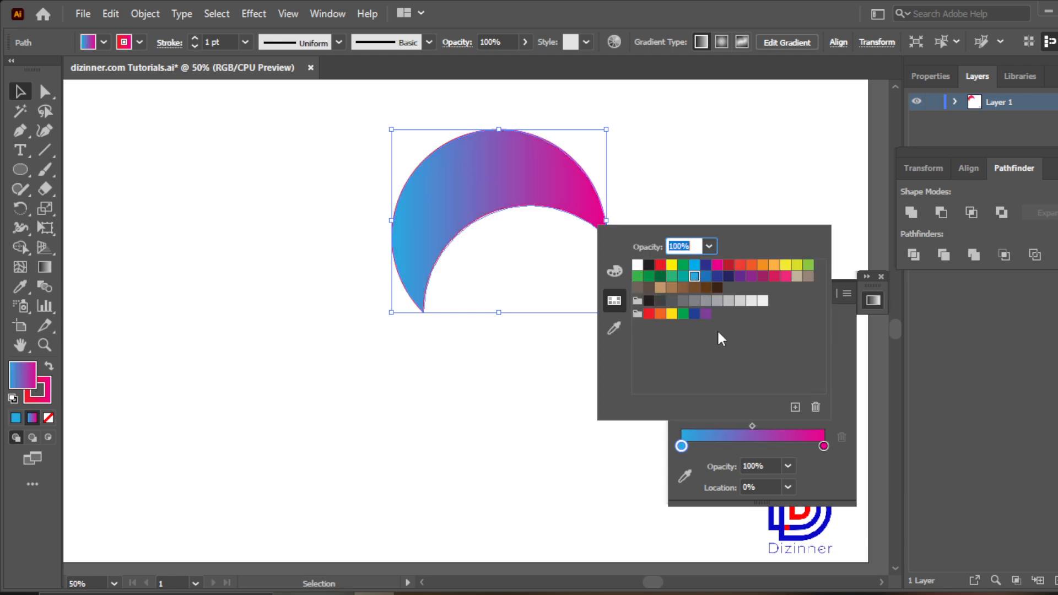
# - Set the ending colour of the crescent's gradient to dark blue, removing the extra colour stop added by accident
pyautogui.click(822, 446)
pyautogui.moveTo(822, 447); pyautogui.dragTo(819, 446)
pyautogui.doubleClick(819, 444)
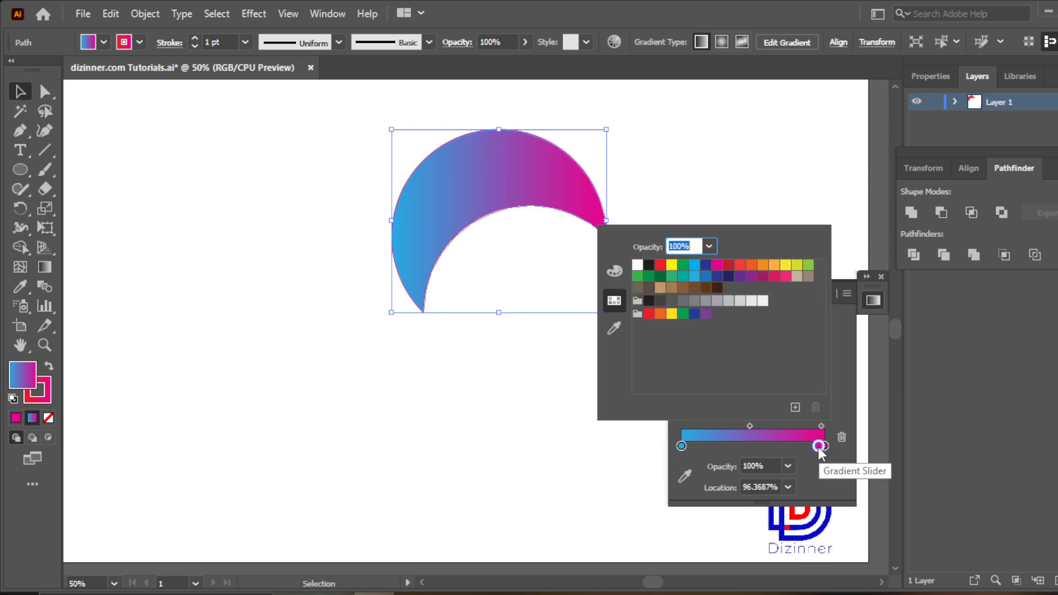
pyautogui.click(818, 447)
pyautogui.click(841, 437)
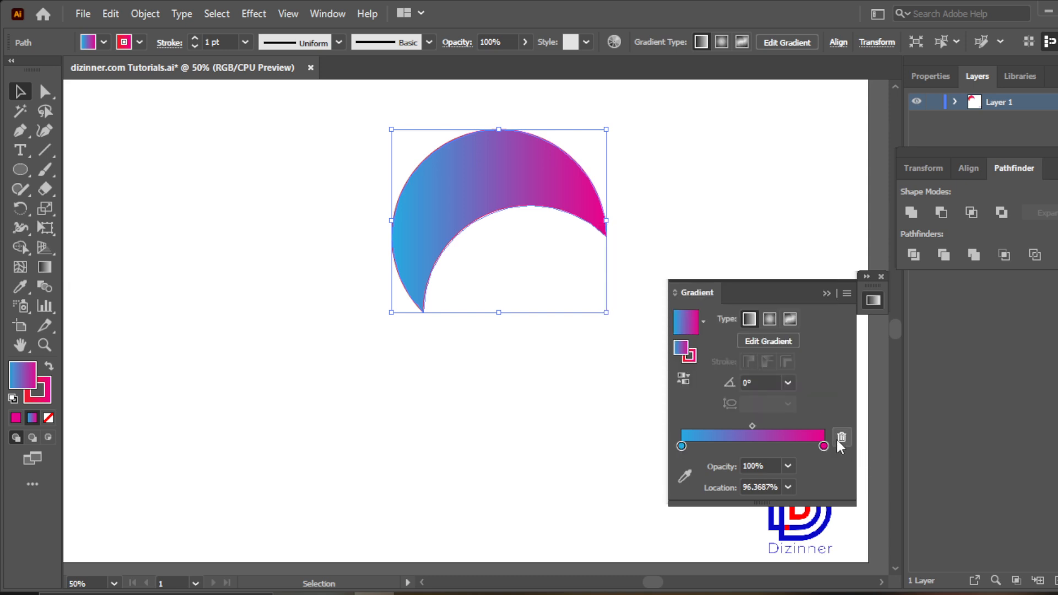
pyautogui.doubleClick(824, 445)
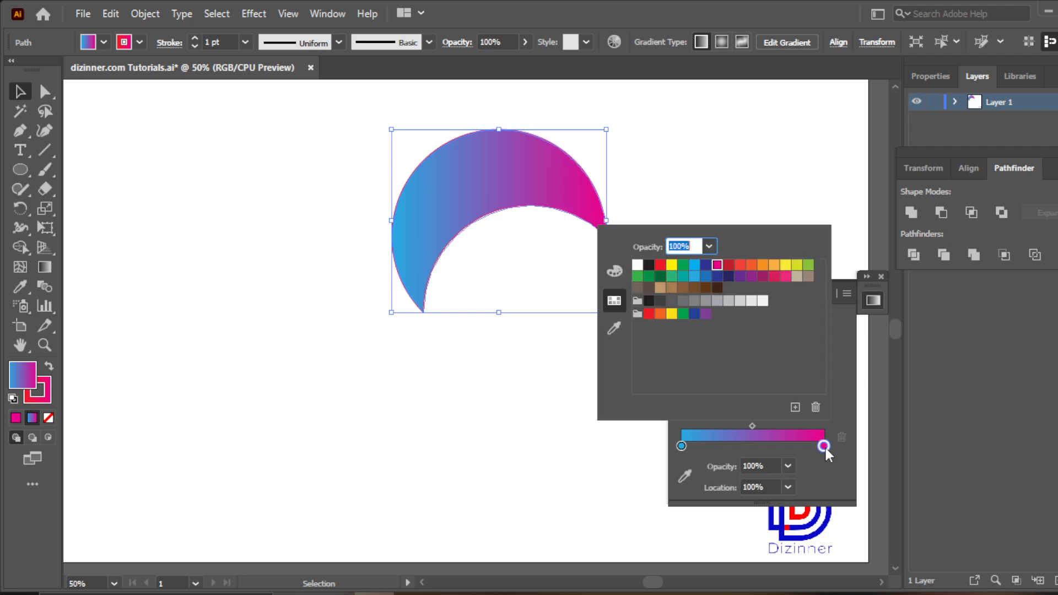
pyautogui.click(694, 316)
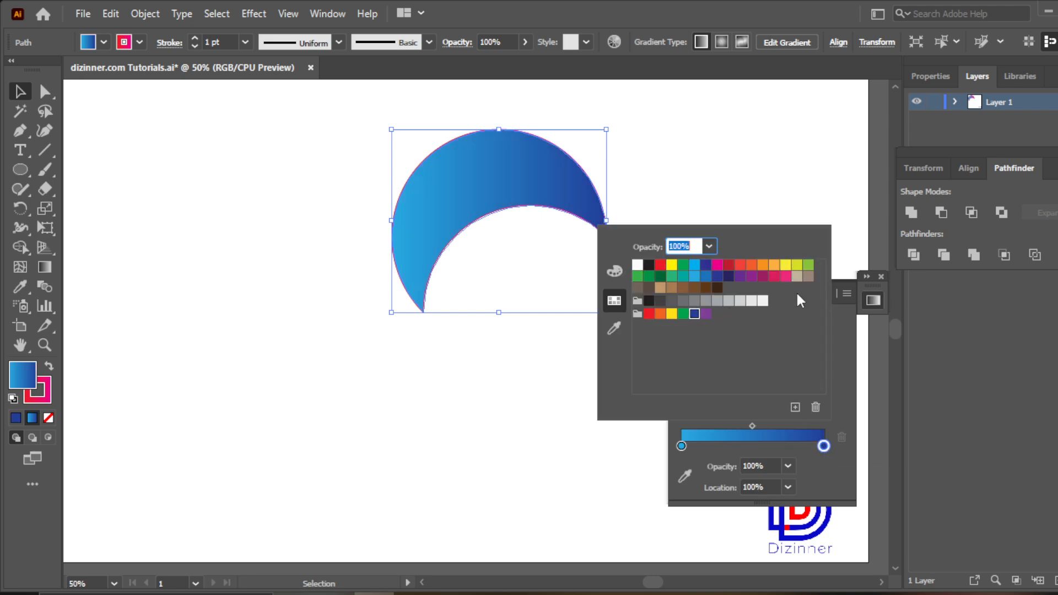
pyautogui.click(773, 187)
pyautogui.click(827, 293)
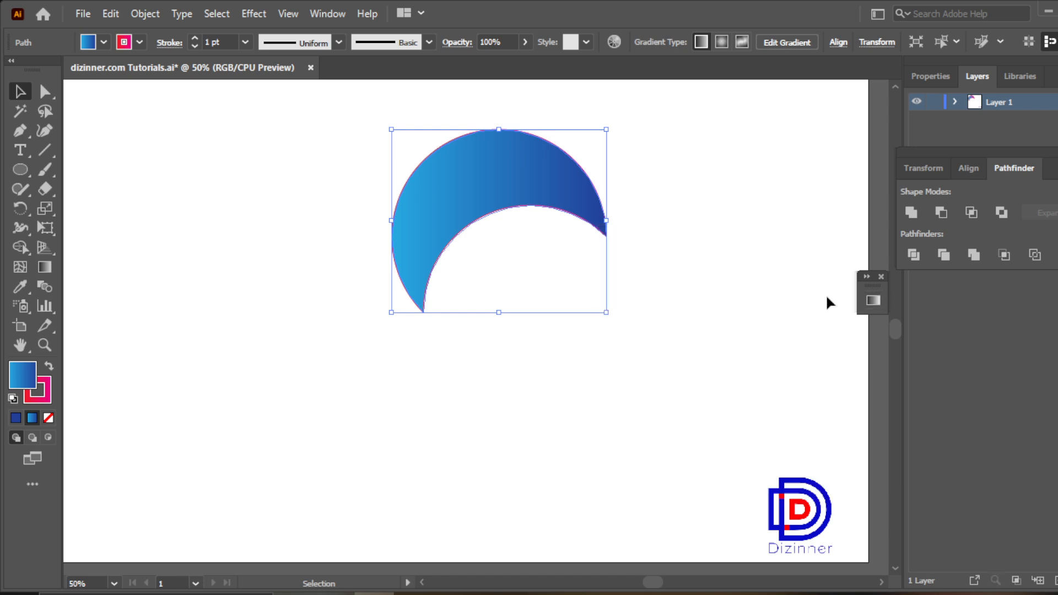
# - Remove the pink stroke from the crescent and deselect it
pyautogui.click(825, 293)
pyautogui.click(140, 41)
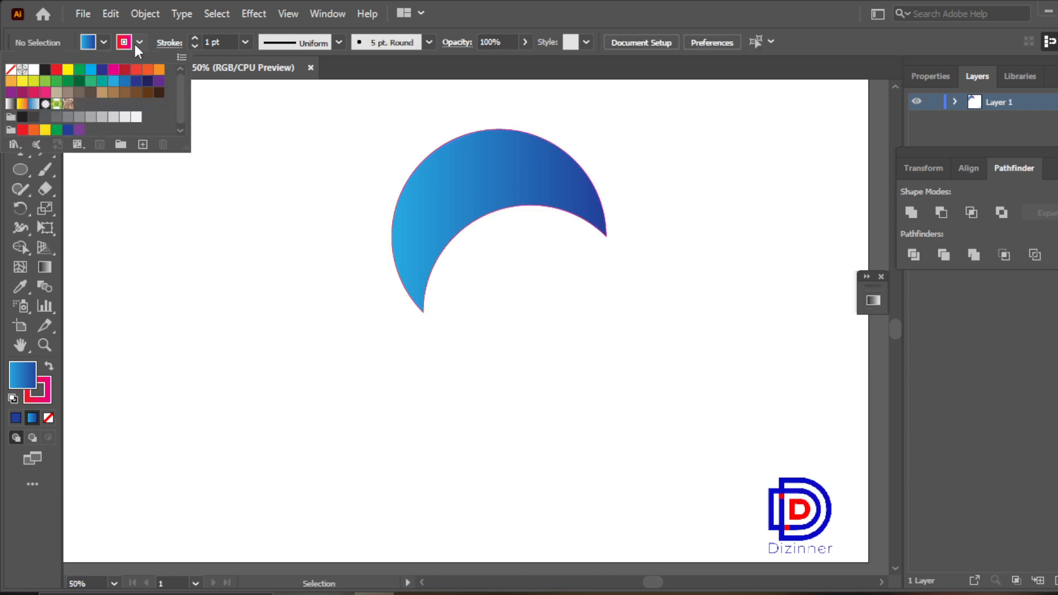
pyautogui.click(11, 70)
pyautogui.click(394, 311)
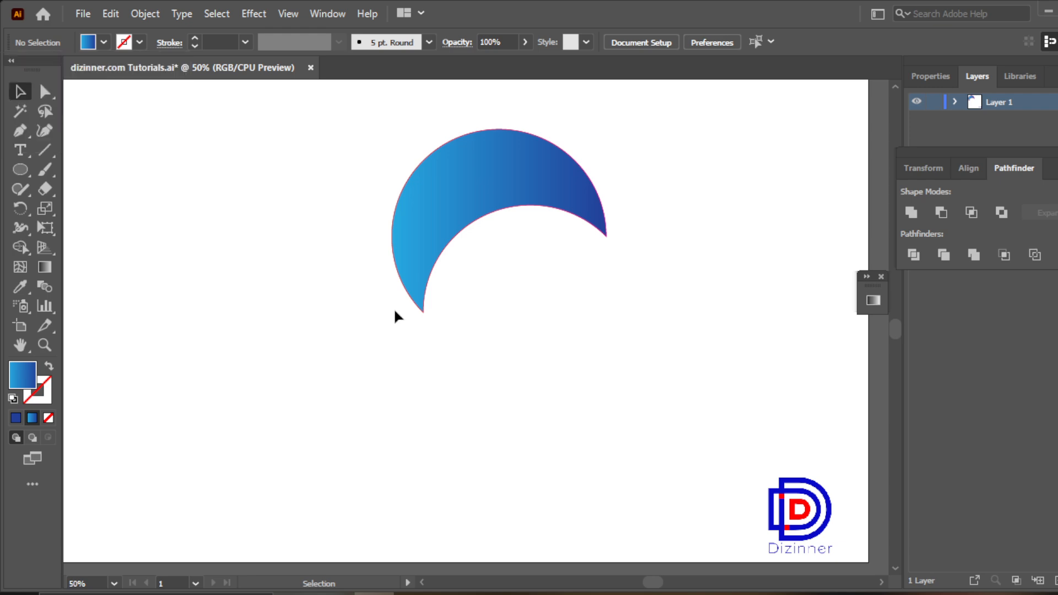
pyautogui.click(435, 254)
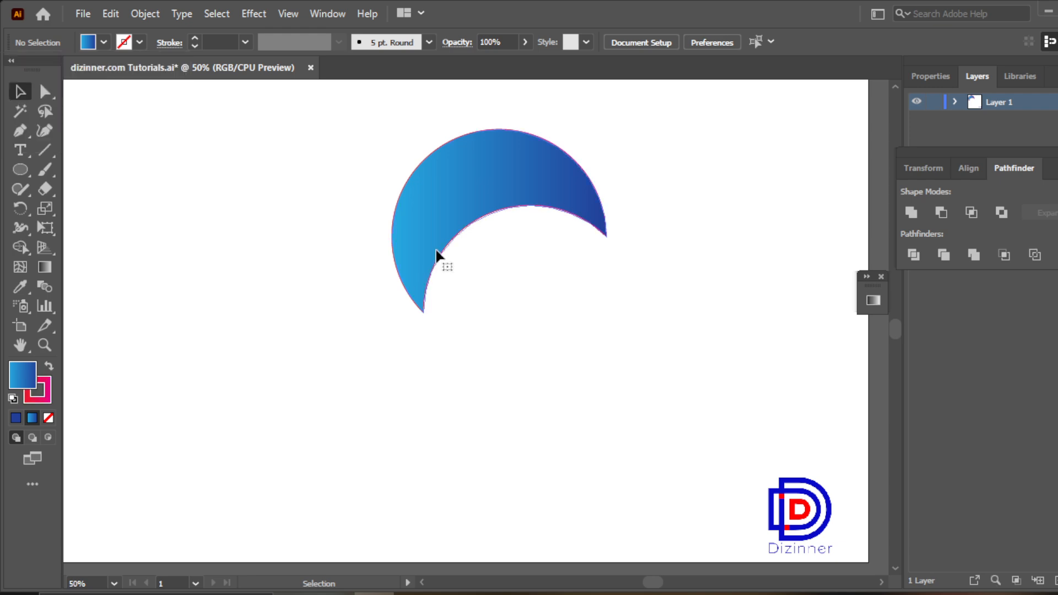
pyautogui.click(138, 43)
pyautogui.click(9, 70)
pyautogui.click(248, 303)
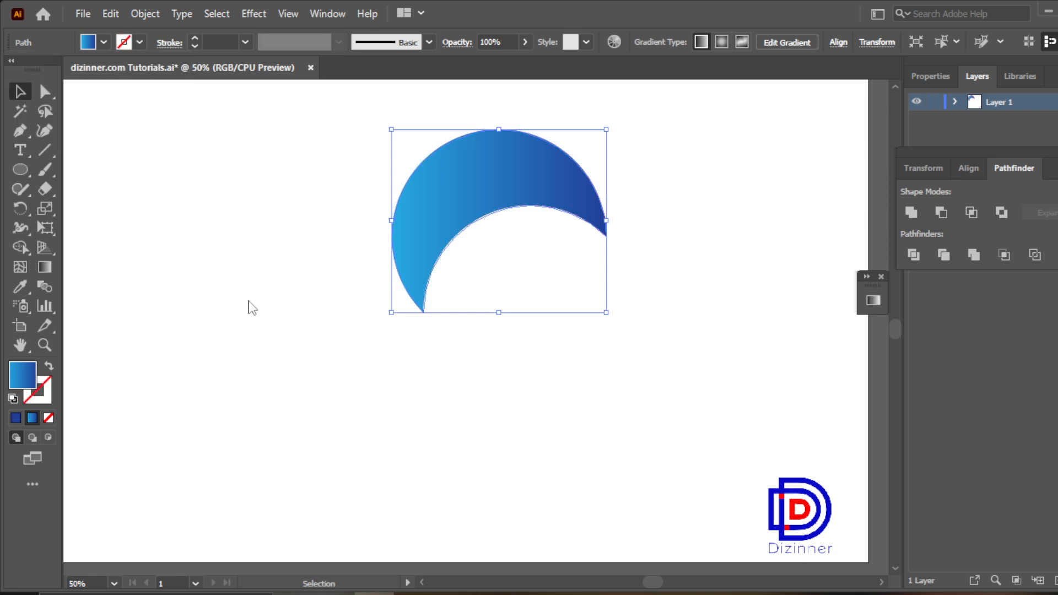
pyautogui.click(248, 302)
# - Make a copy of the crescent rotated 45° around its lower tip
pyautogui.click(438, 198)
pyautogui.click(21, 210)
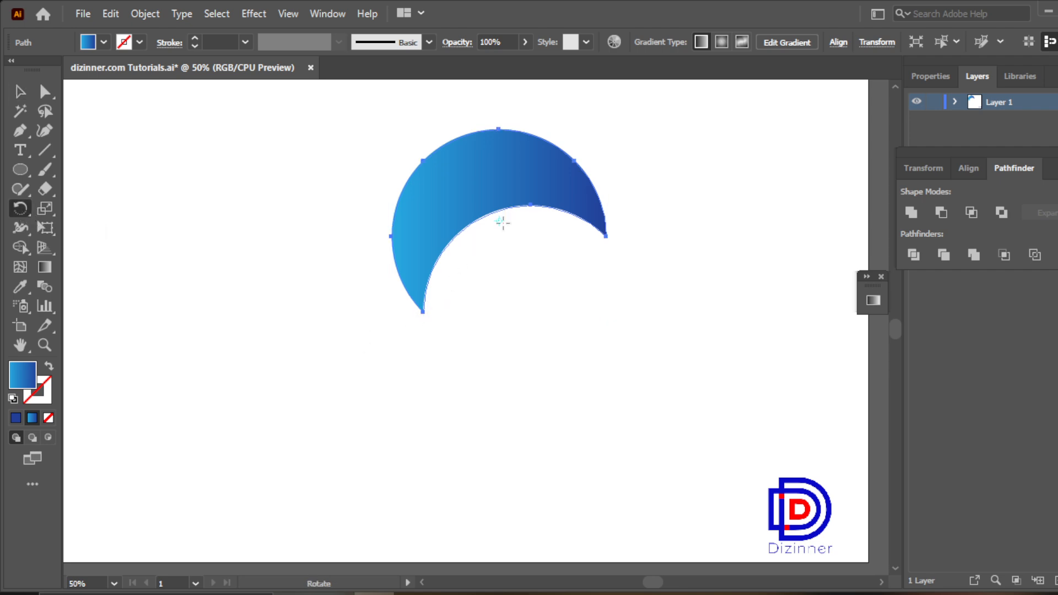
pyautogui.click(423, 313)
pyautogui.keyDown('alt'); pyautogui.click(424, 313); pyautogui.keyUp('alt')
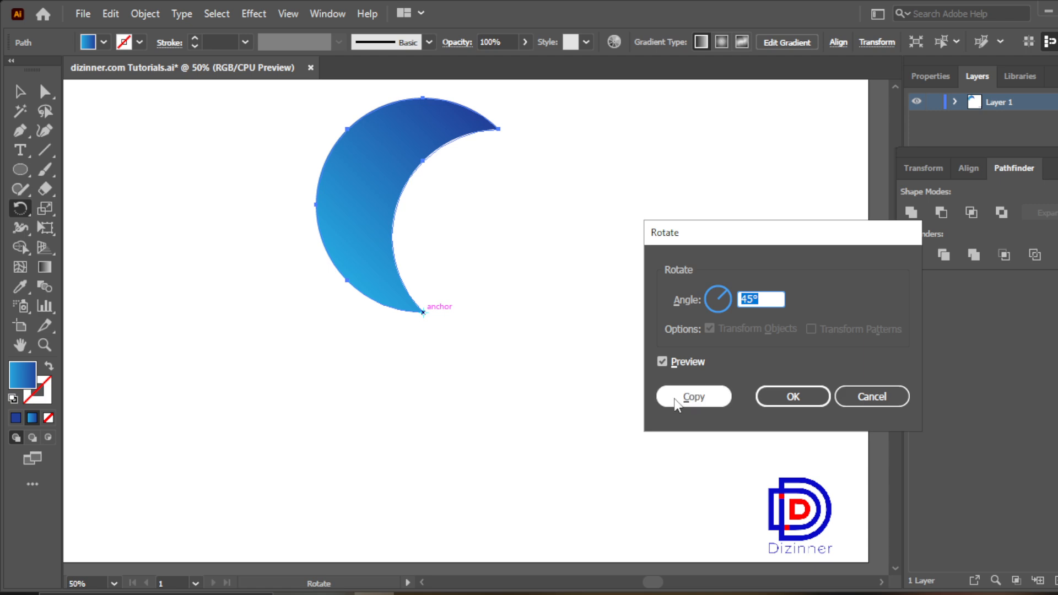
pyautogui.click(677, 398)
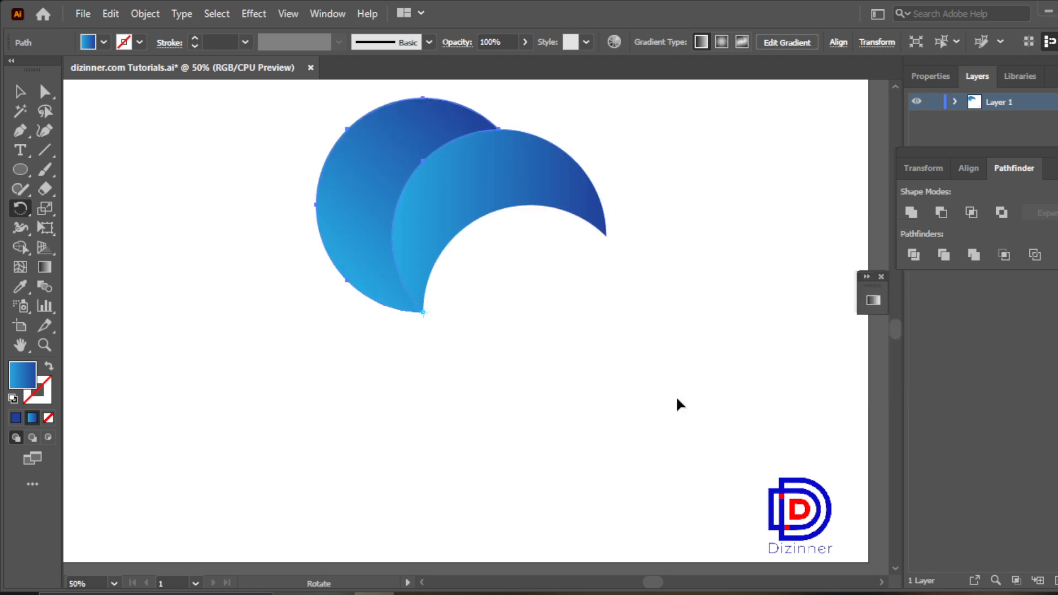
# - Repeat the 45° rotated copy six more times to complete the eight-petal pinwheel, and deselect
pyautogui.hotkey('ctrl', 'd')
pyautogui.hotkey('ctrl', 'd')
pyautogui.hotkey('ctrl', 'd')
pyautogui.hotkey('ctrl', 'd')
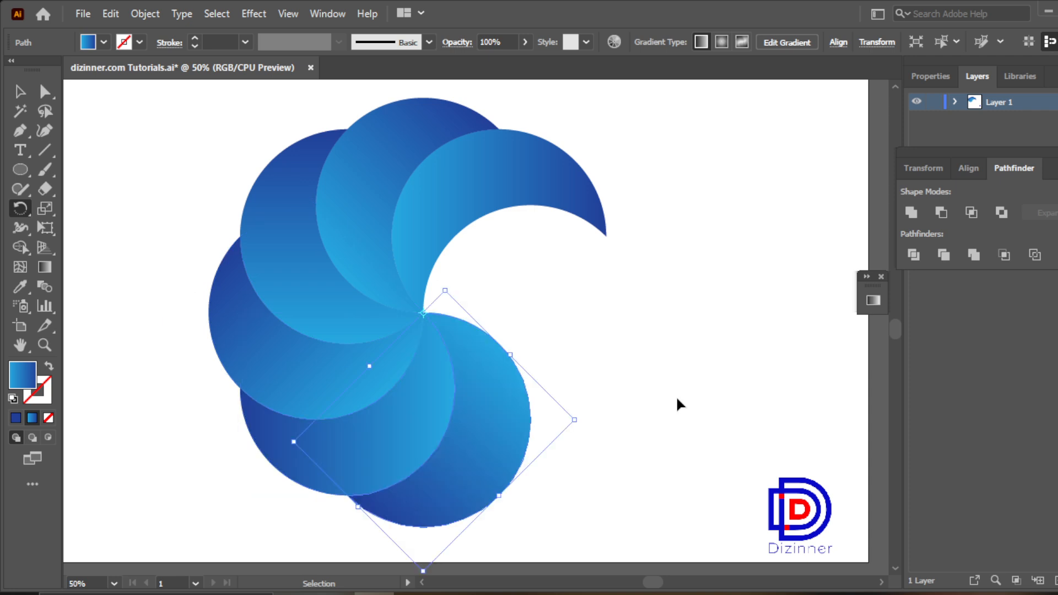
pyautogui.hotkey('ctrl', 'd')
pyautogui.hotkey('ctrl', 'd')
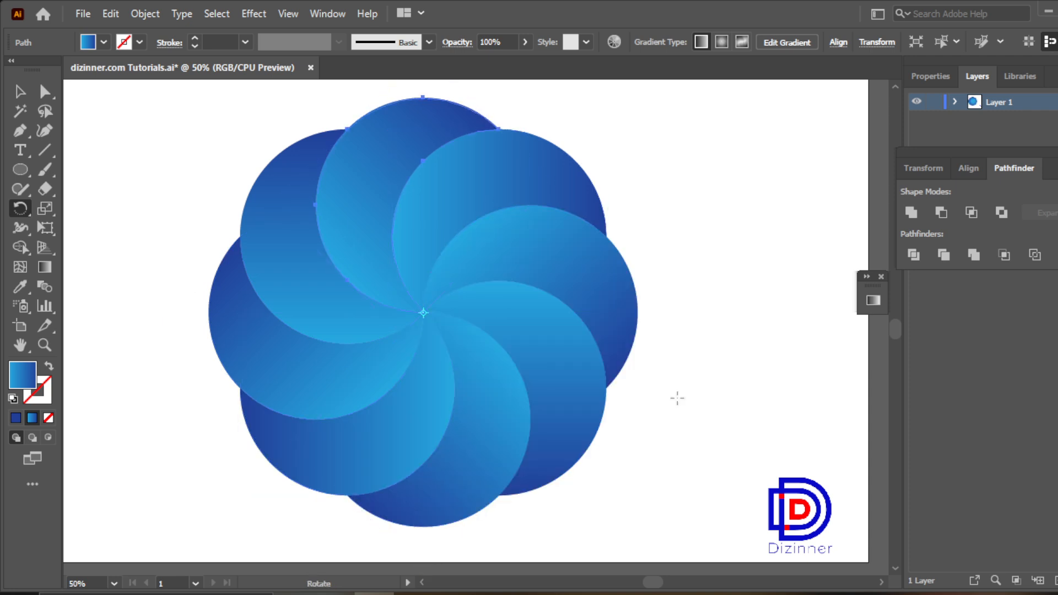
pyautogui.click(20, 92)
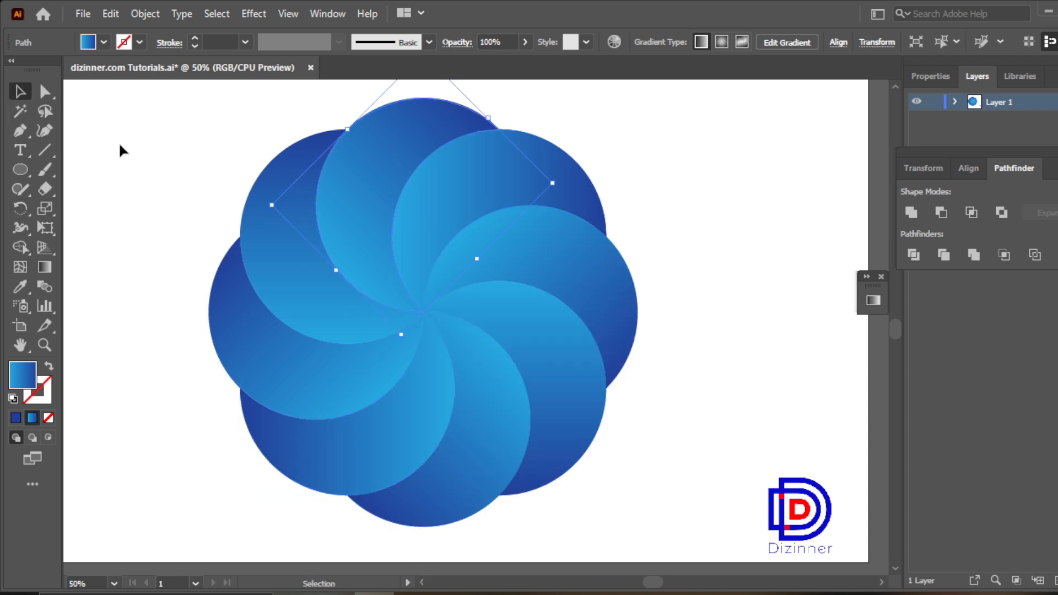
pyautogui.click(751, 334)
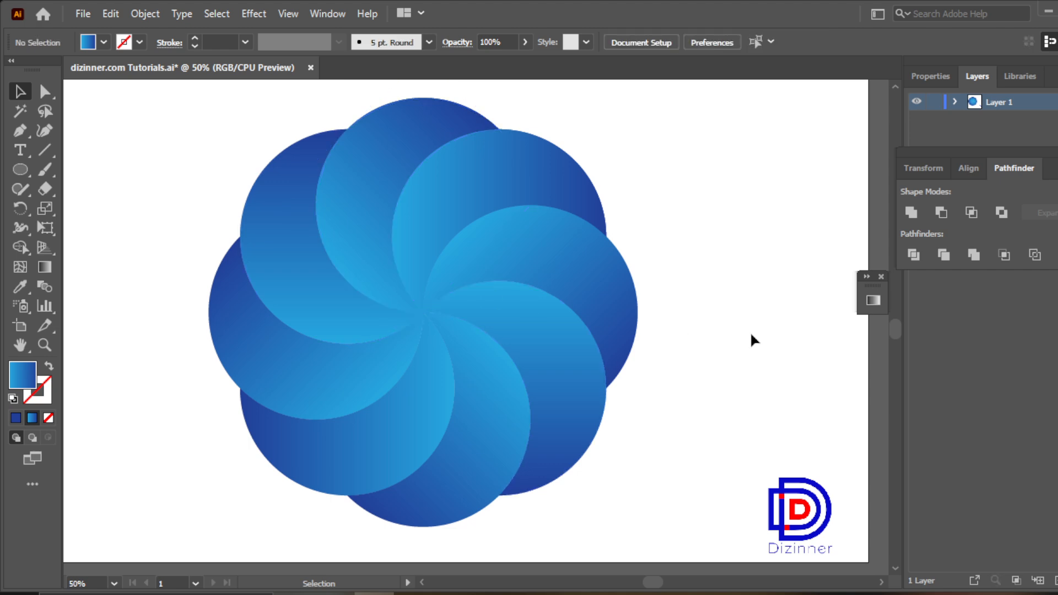
# - Examine the pinwheel's centre where the petals meet at 66.67% zoom, and return to the whole logo at 50%
pyautogui.click(48, 343)
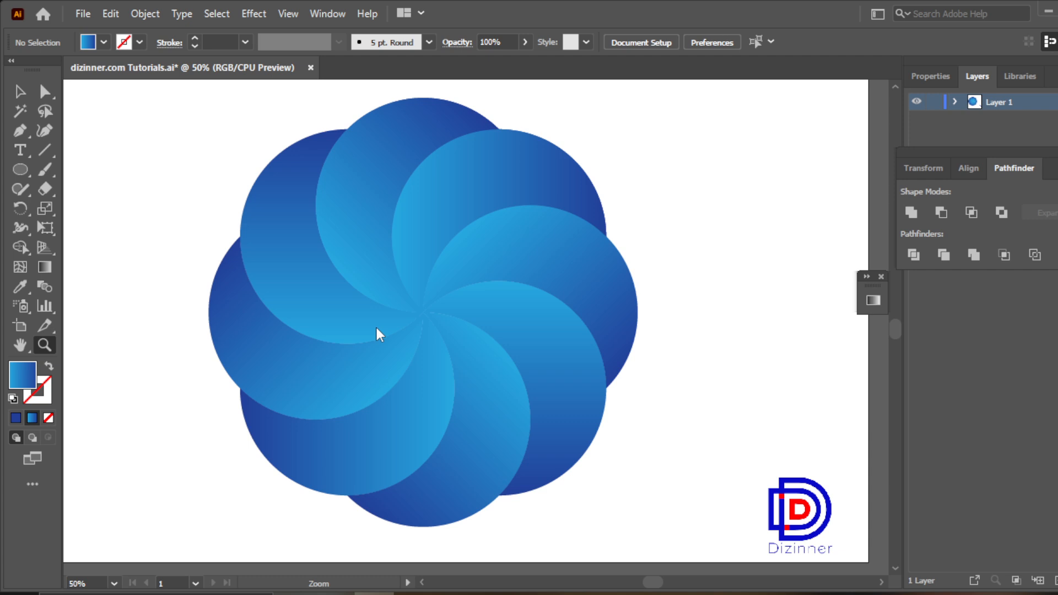
pyautogui.click(427, 318)
pyautogui.click(21, 344)
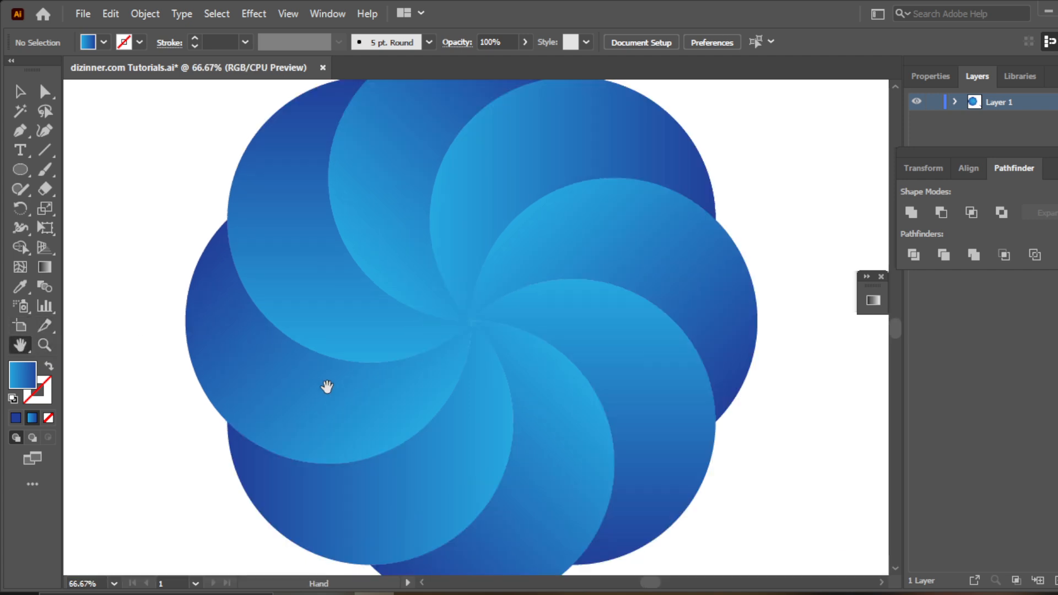
pyautogui.moveTo(437, 385); pyautogui.dragTo(417, 347)
pyautogui.click(44, 345)
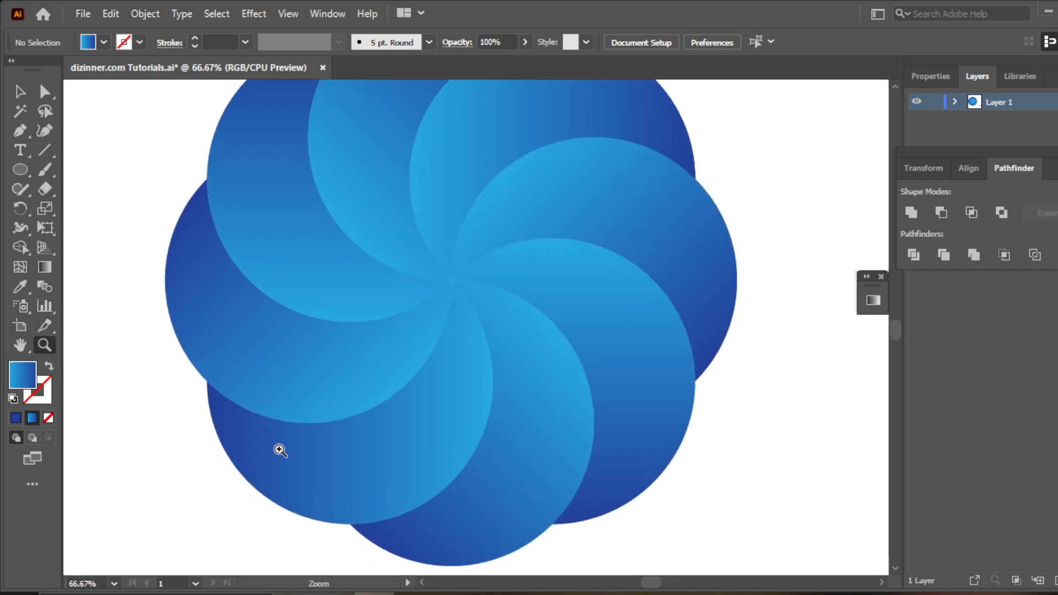
pyautogui.keyDown('alt'); pyautogui.click(464, 454); pyautogui.keyUp('alt')
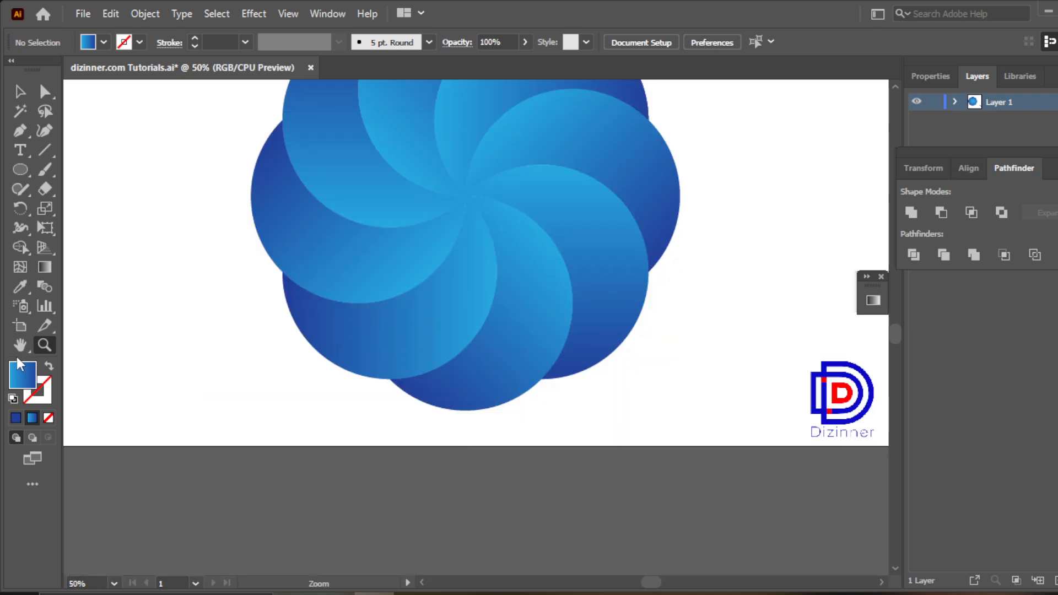
pyautogui.click(20, 345)
pyautogui.moveTo(482, 328); pyautogui.dragTo(479, 415)
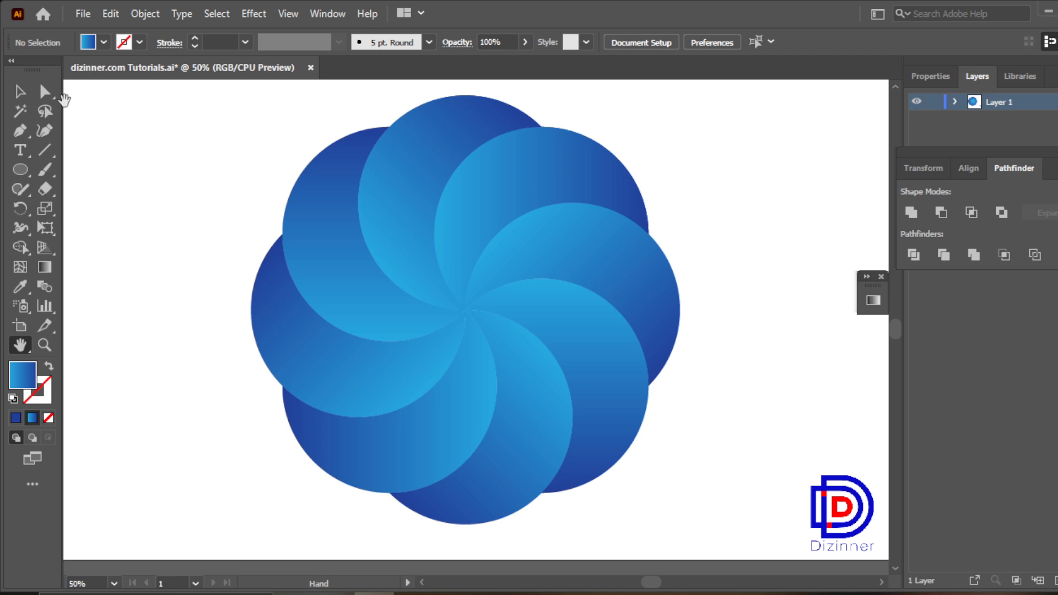
# - Select all the petals of the blue pinwheel, copy them and paste the copy in place
pyautogui.click(20, 92)
pyautogui.moveTo(210, 138); pyautogui.dragTo(682, 484)
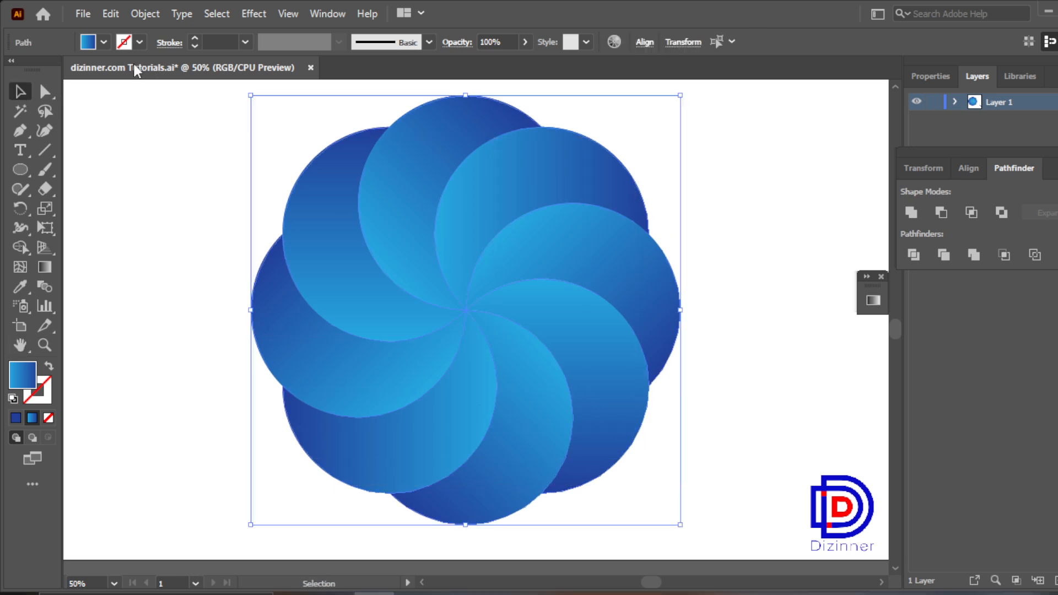
pyautogui.click(110, 13)
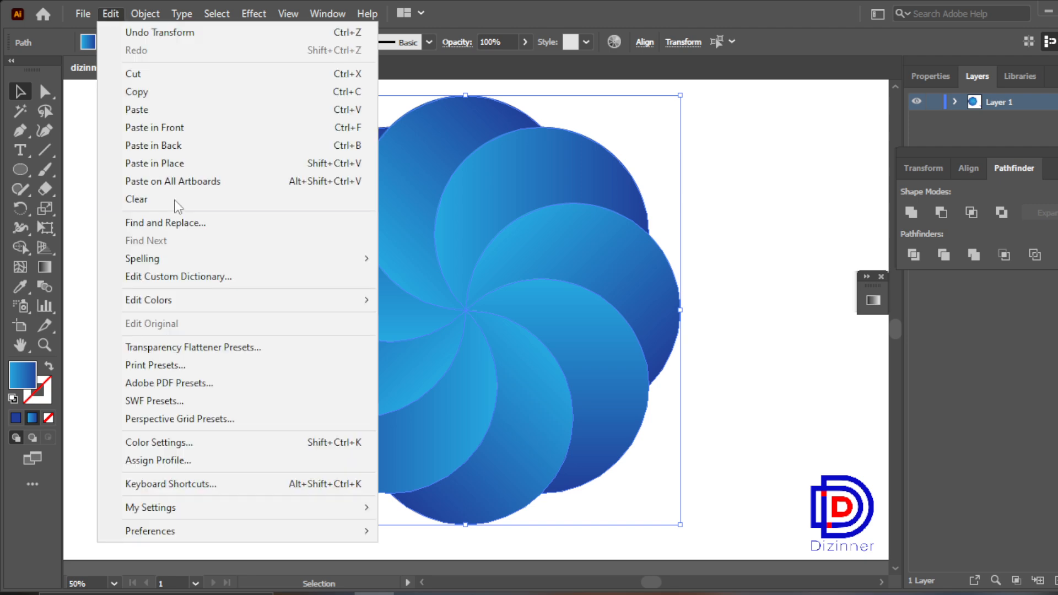
pyautogui.click(177, 90)
pyautogui.click(110, 14)
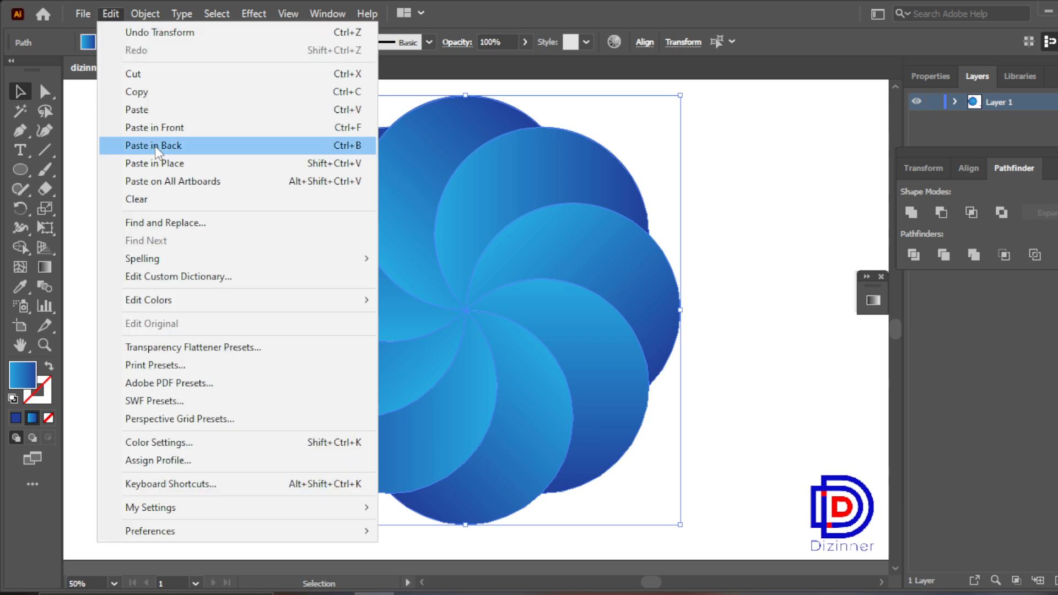
pyautogui.click(221, 164)
# - Try to scale the ungrouped pasted petals down around their centre, select one small petal, and undo the scaling
pyautogui.moveTo(680, 309); pyautogui.dragTo(540, 299)
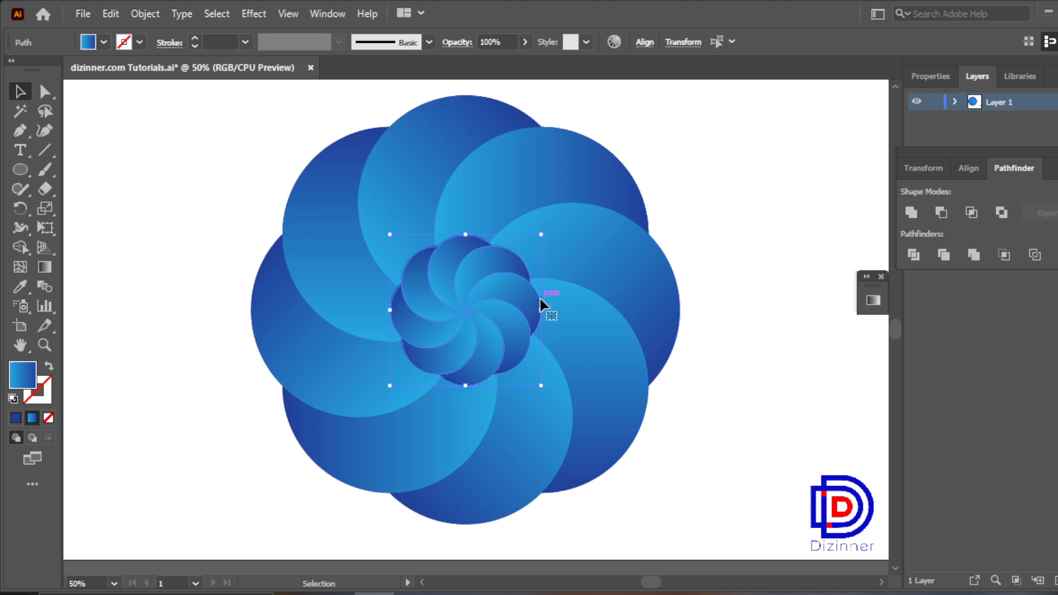
pyautogui.click(706, 287)
pyautogui.click(461, 259)
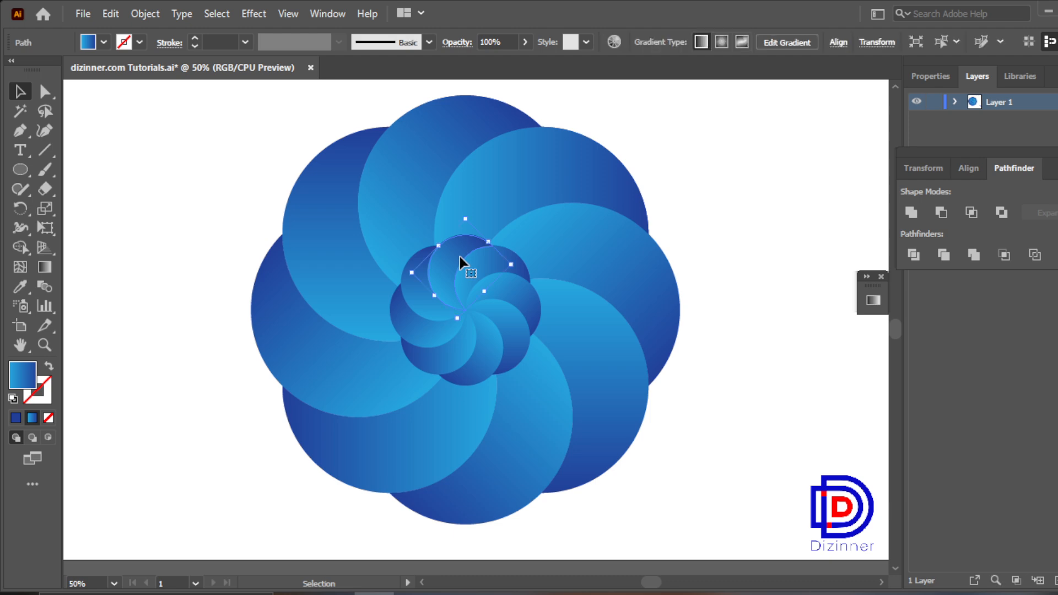
pyautogui.press('a')
pyautogui.hotkey('ctrl', 'z')
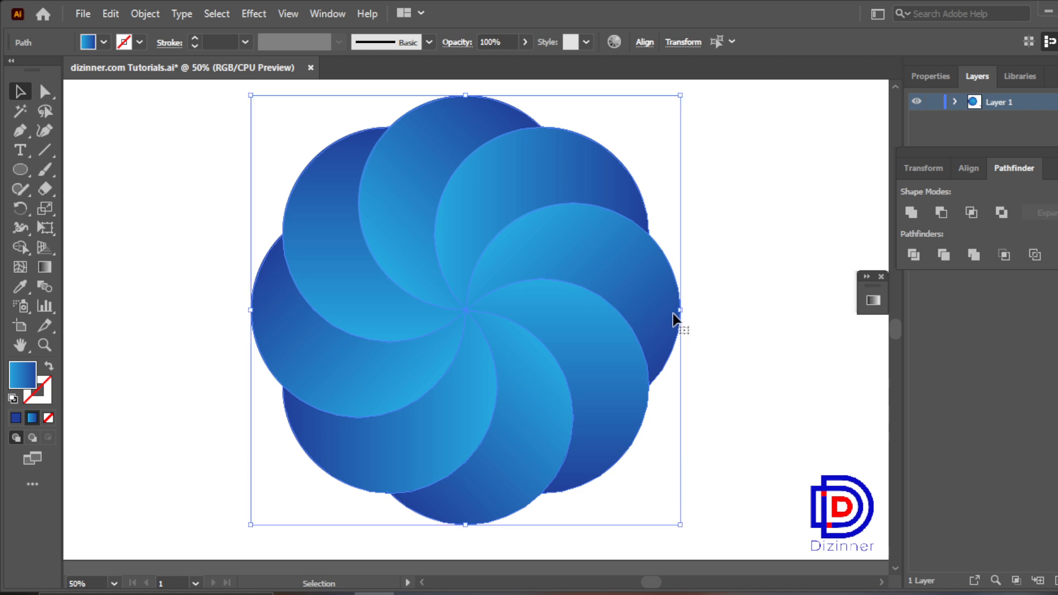
# - Group the pasted petals and scale the group proportionally around its centre to about one third of the large pinwheel's width
pyautogui.hotkey('ctrl', 'g')
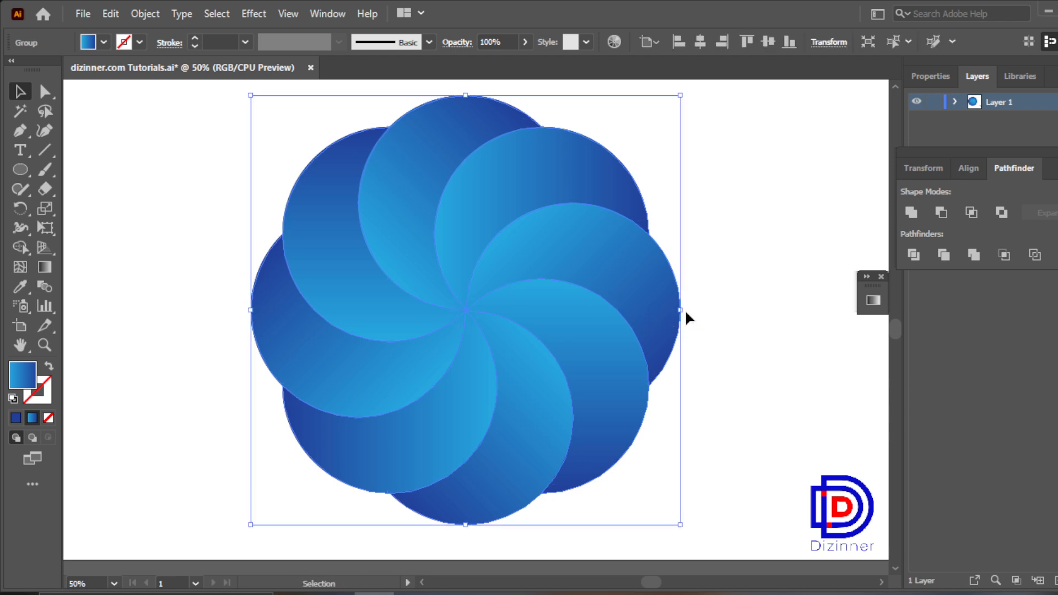
pyautogui.moveTo(685, 313); pyautogui.dragTo(543, 283)
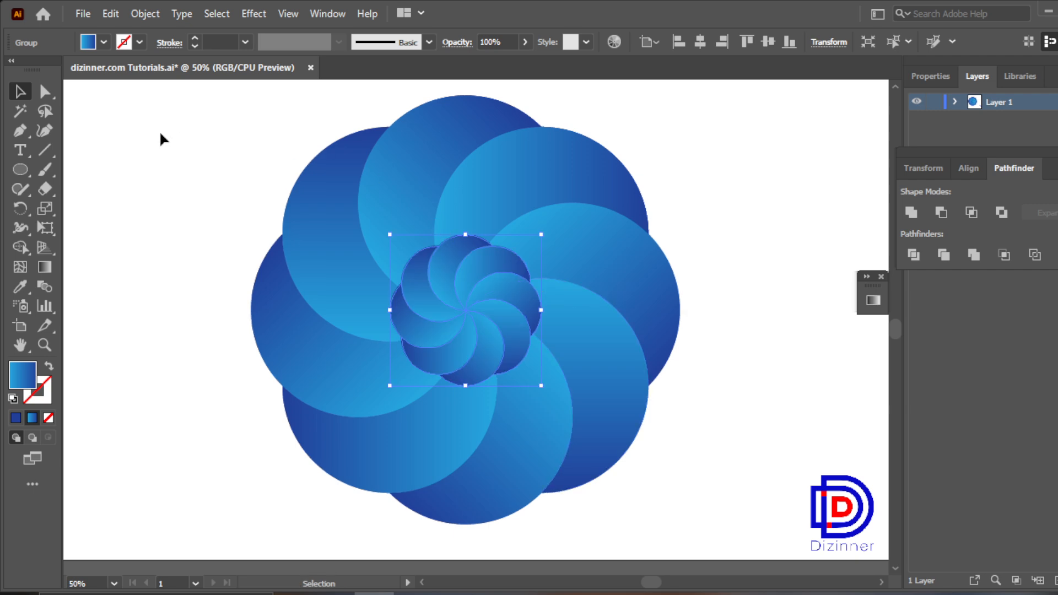
# - Open the Gradient settings for the small pinwheel and set its 0% colour stop to the teal swatch C=80 M=10 Y=45 K=0
pyautogui.click(332, 12)
pyautogui.moveTo(293, 5)
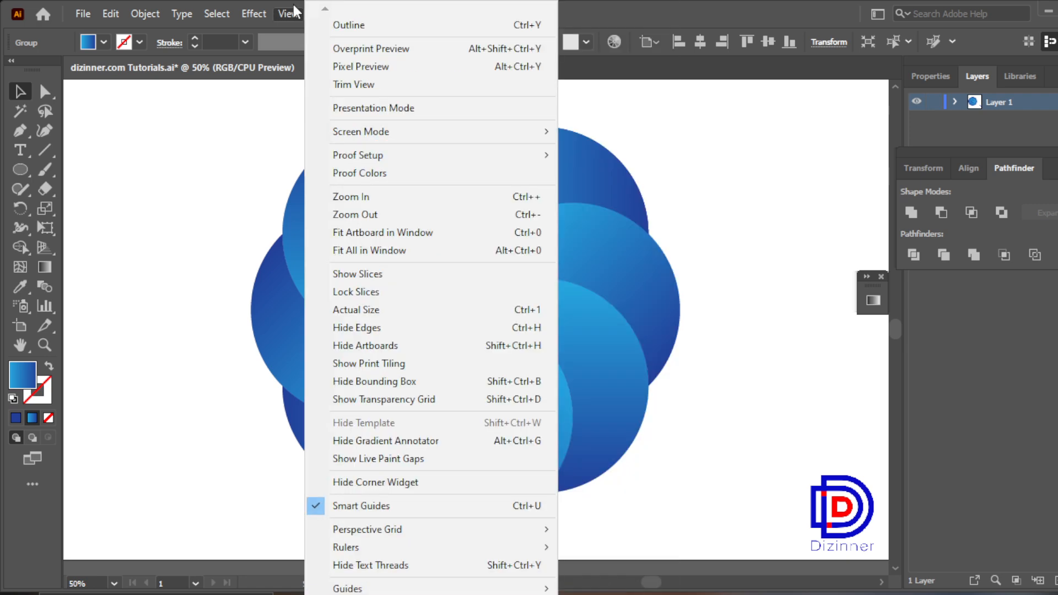
pyautogui.moveTo(182, 13)
pyautogui.moveTo(303, 92)
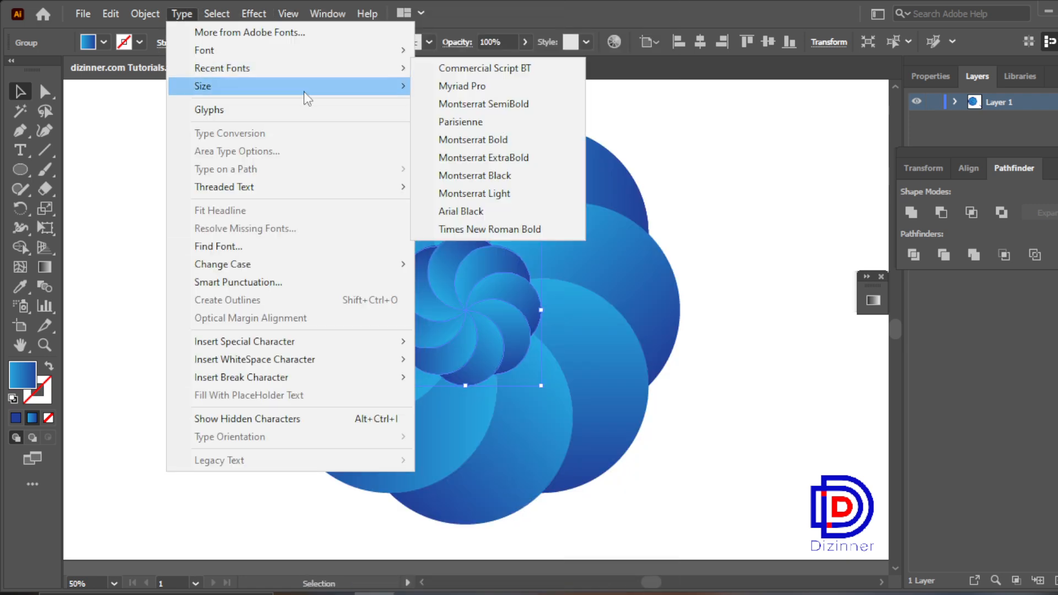
pyautogui.moveTo(253, 16)
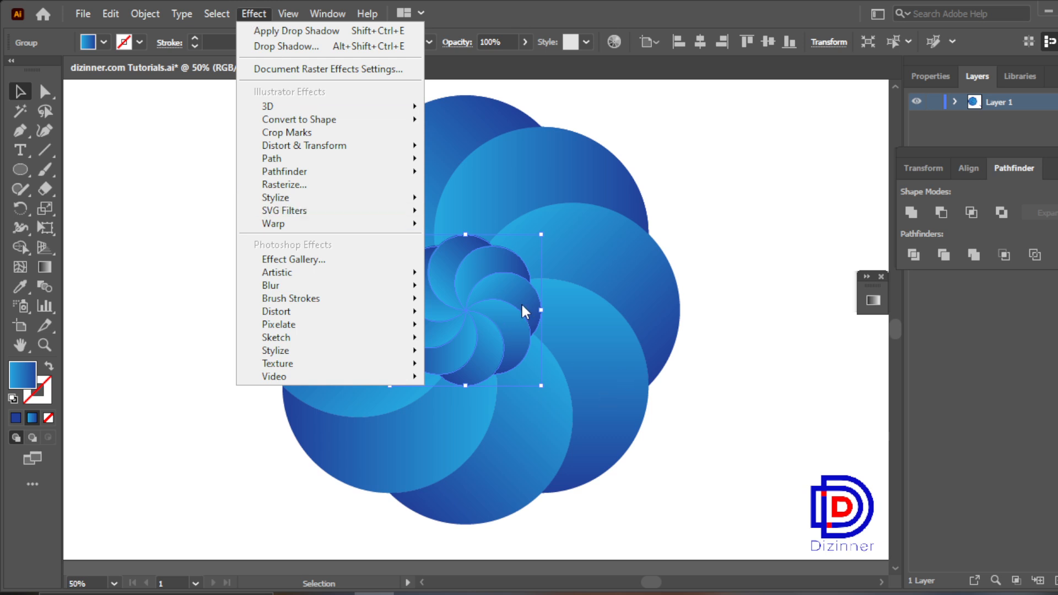
pyautogui.moveTo(328, 14)
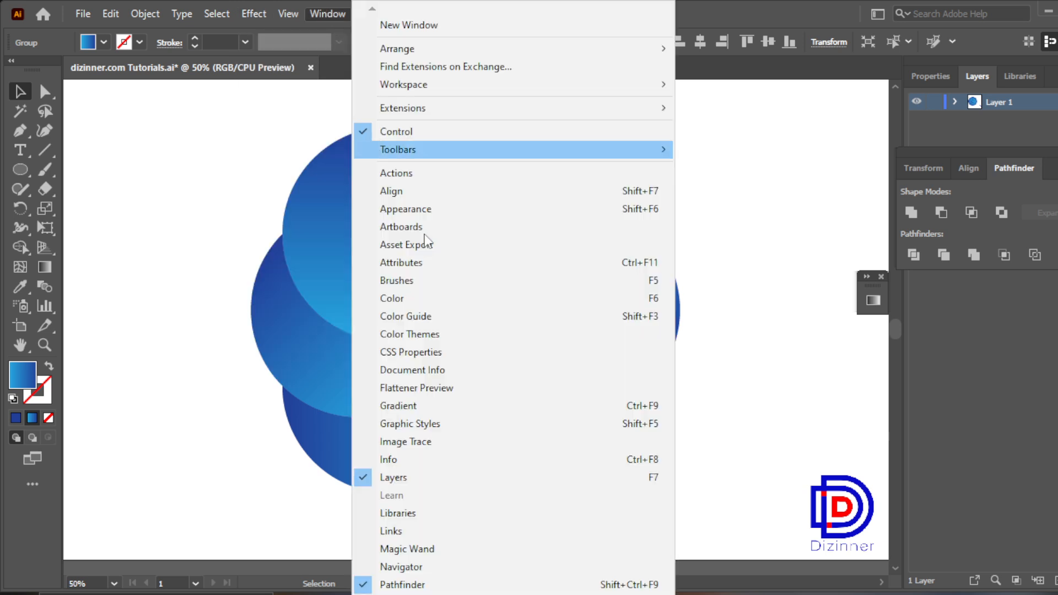
pyautogui.click(472, 417)
pyautogui.click(682, 426)
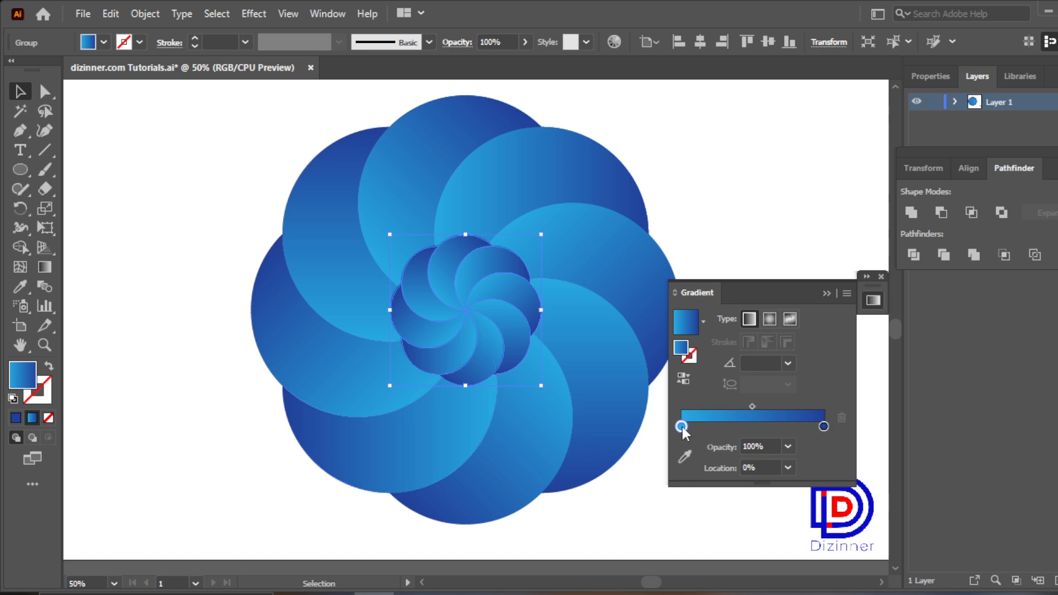
pyautogui.doubleClick(681, 425)
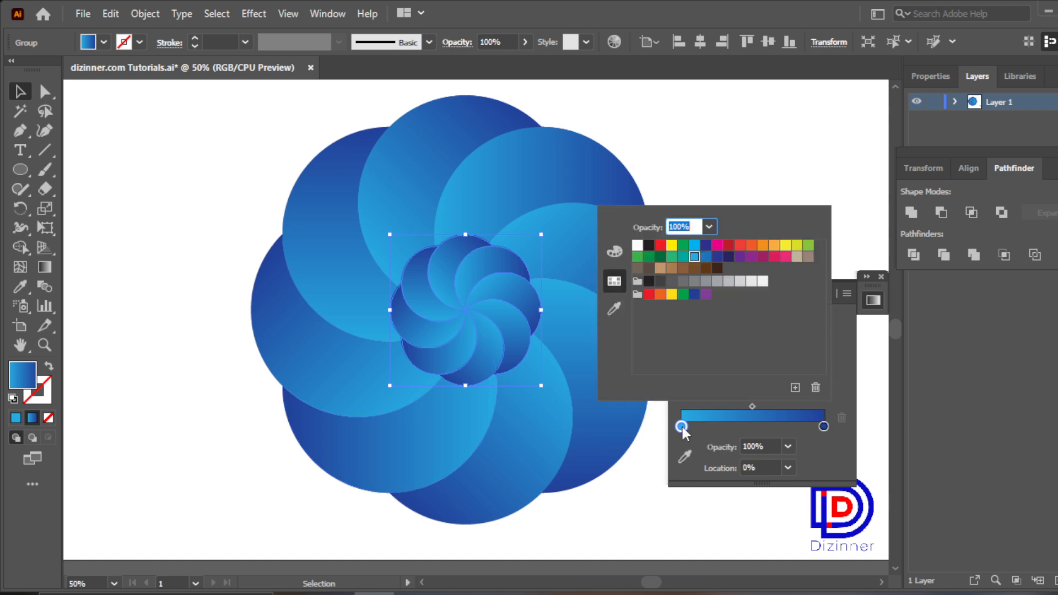
pyautogui.click(705, 257)
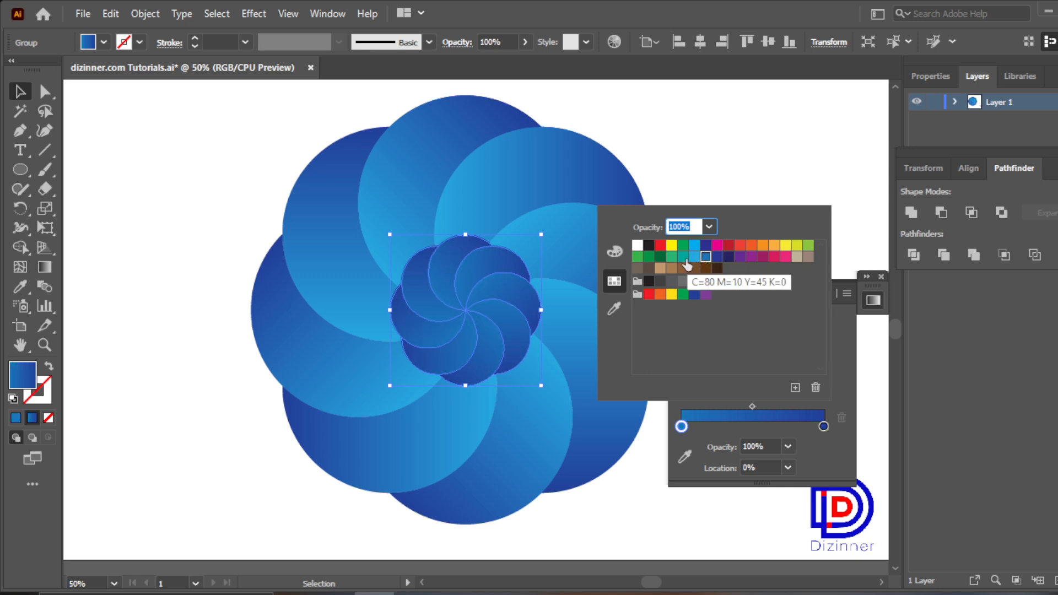
pyautogui.click(683, 258)
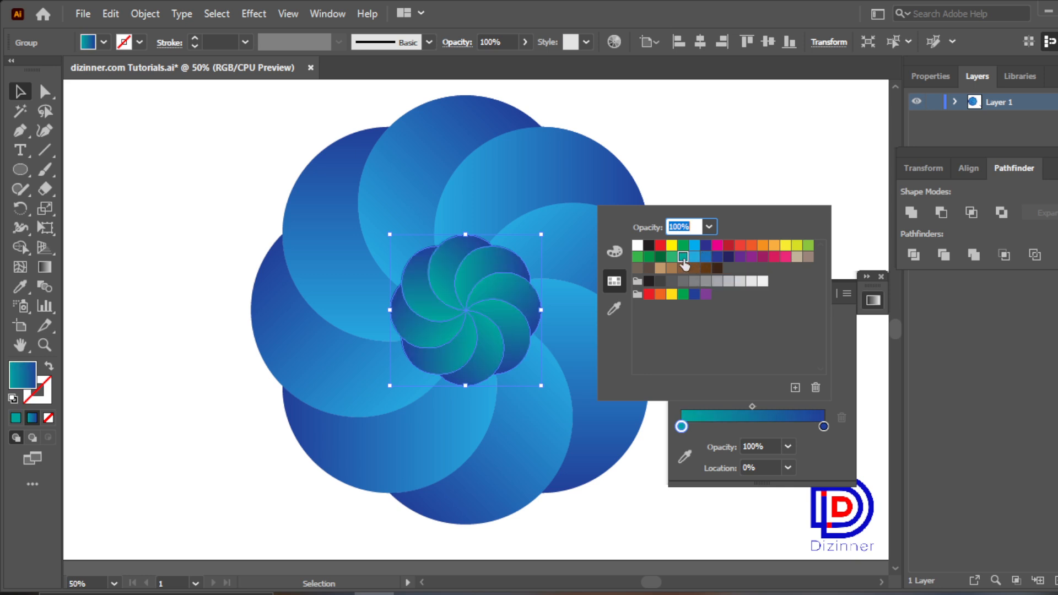
pyautogui.click(823, 426)
pyautogui.click(823, 426)
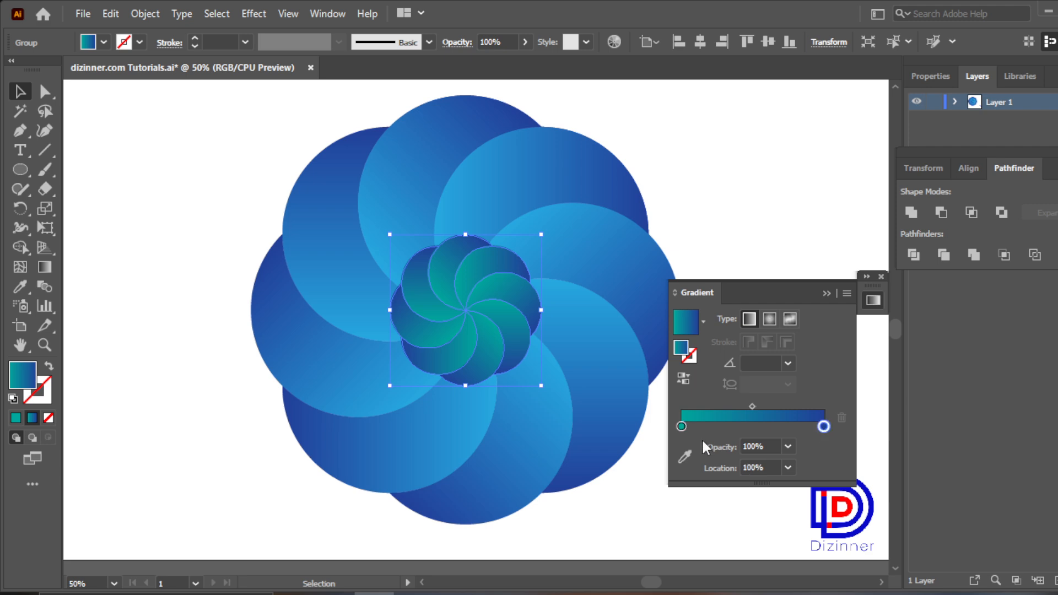
pyautogui.click(685, 455)
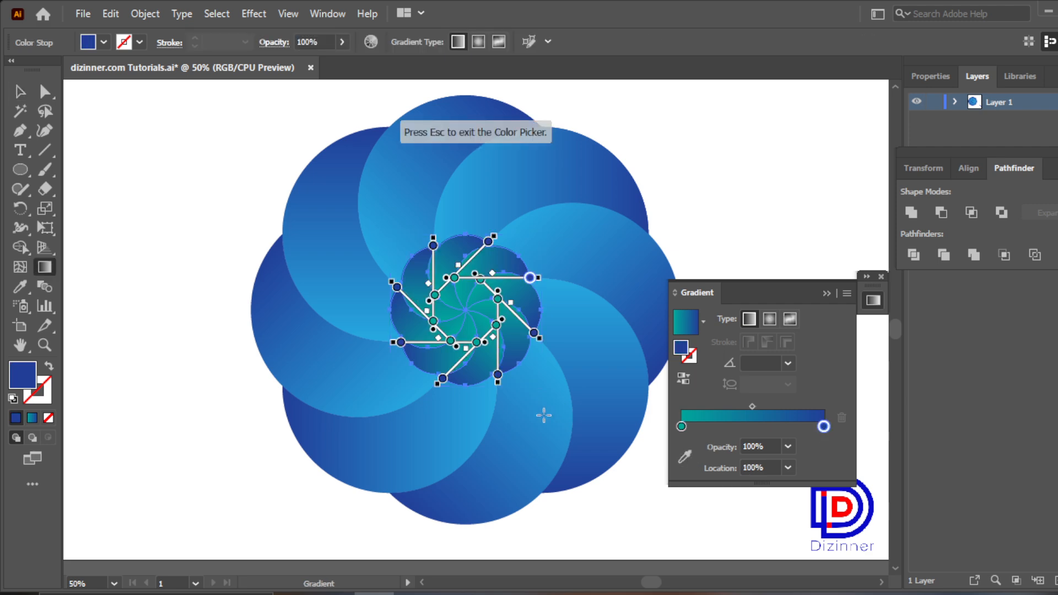
pyautogui.click(685, 456)
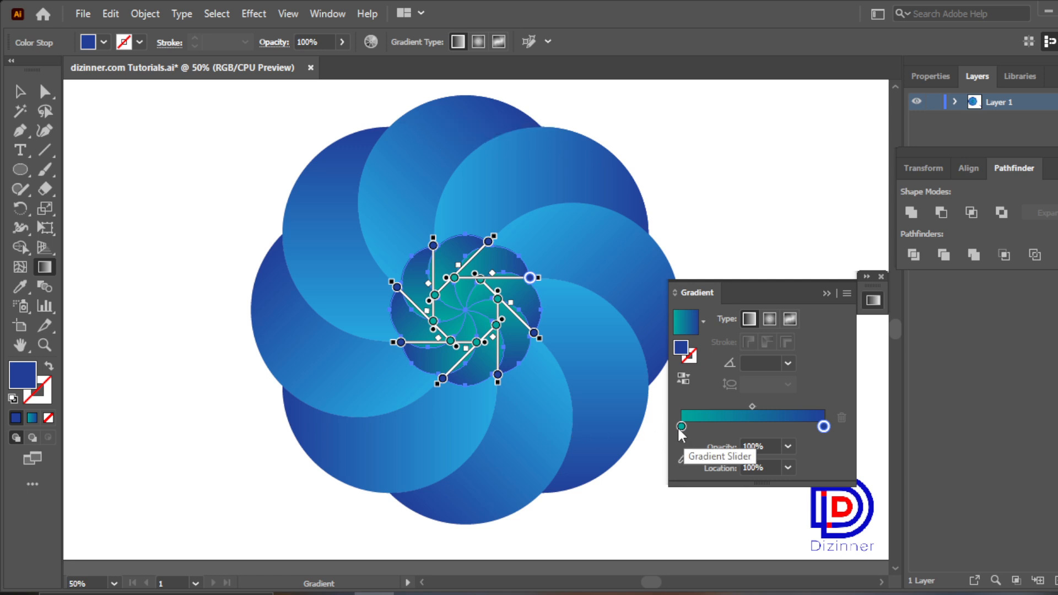
pyautogui.click(826, 292)
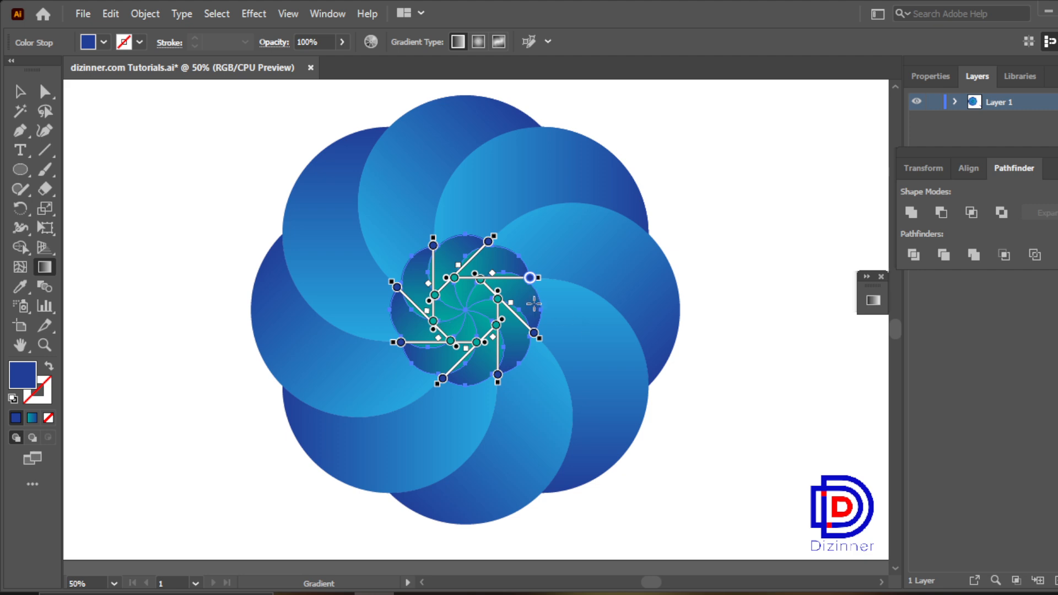
# - Reopen the Gradient settings and set the small pinwheel's 100% colour stop to White
pyautogui.click(322, 12)
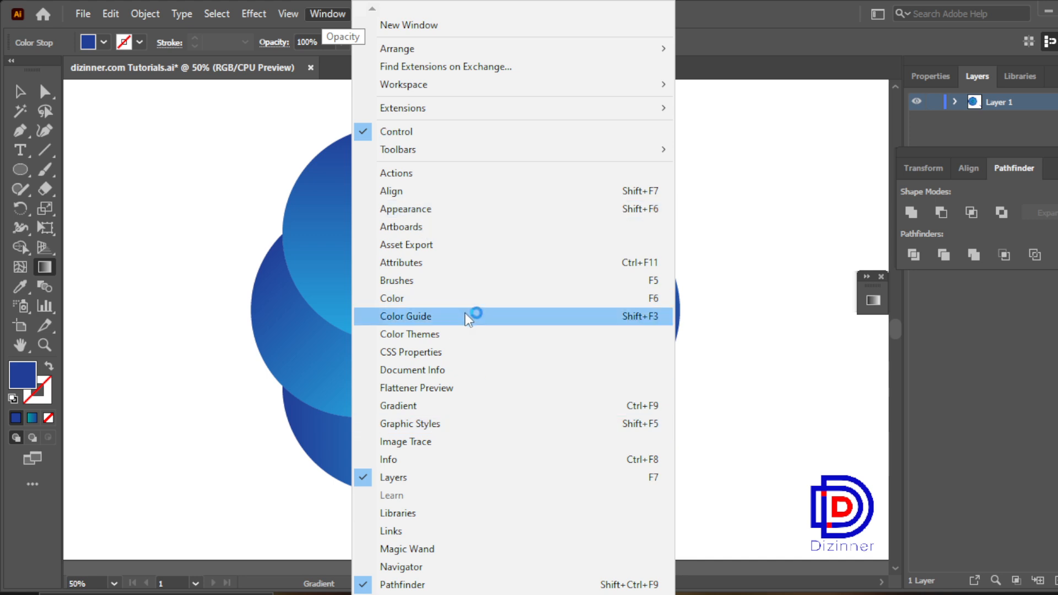
pyautogui.click(487, 410)
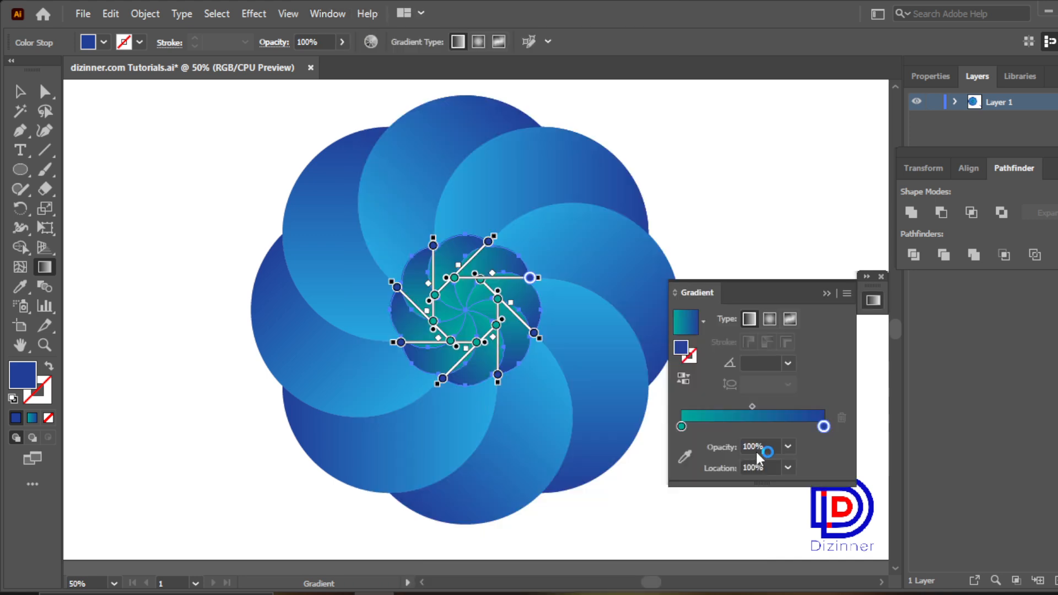
pyautogui.doubleClick(824, 425)
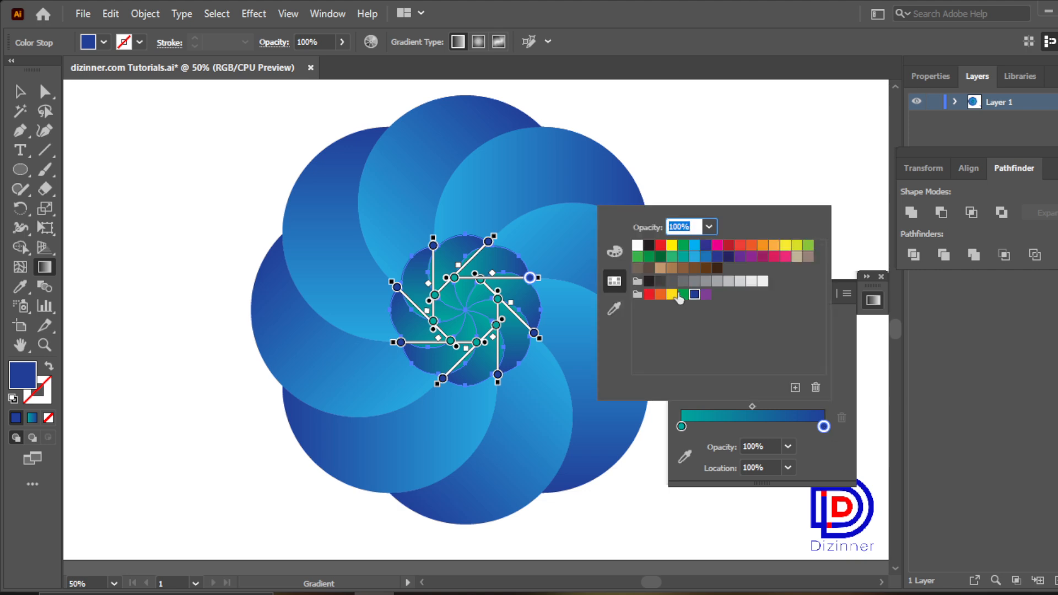
pyautogui.click(638, 245)
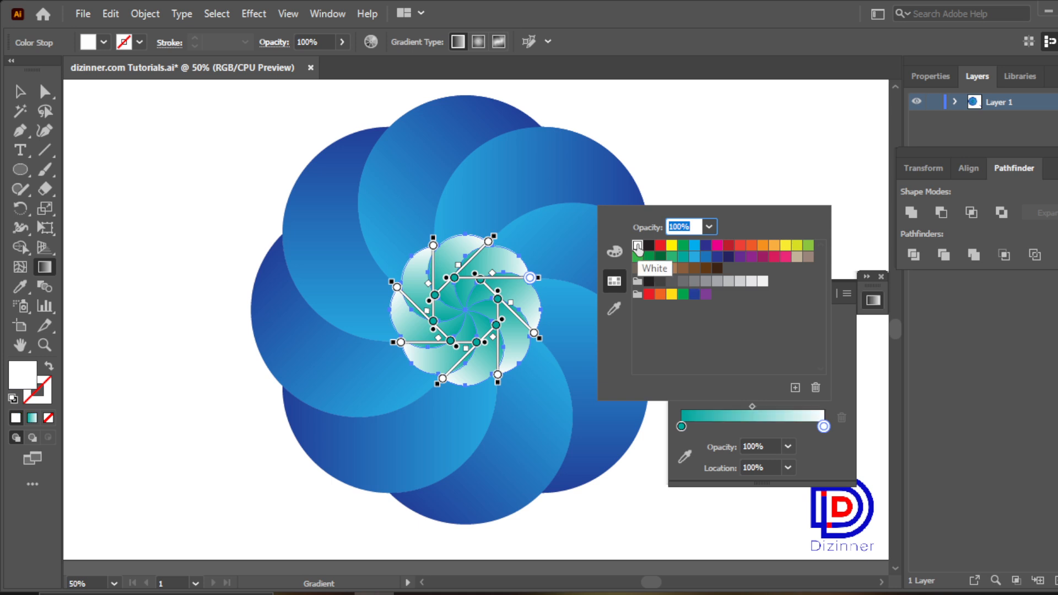
# - Set the small pinwheel's 0% gradient stop to yellow-green, collapse the Gradient settings and deselect the artwork
pyautogui.click(682, 426)
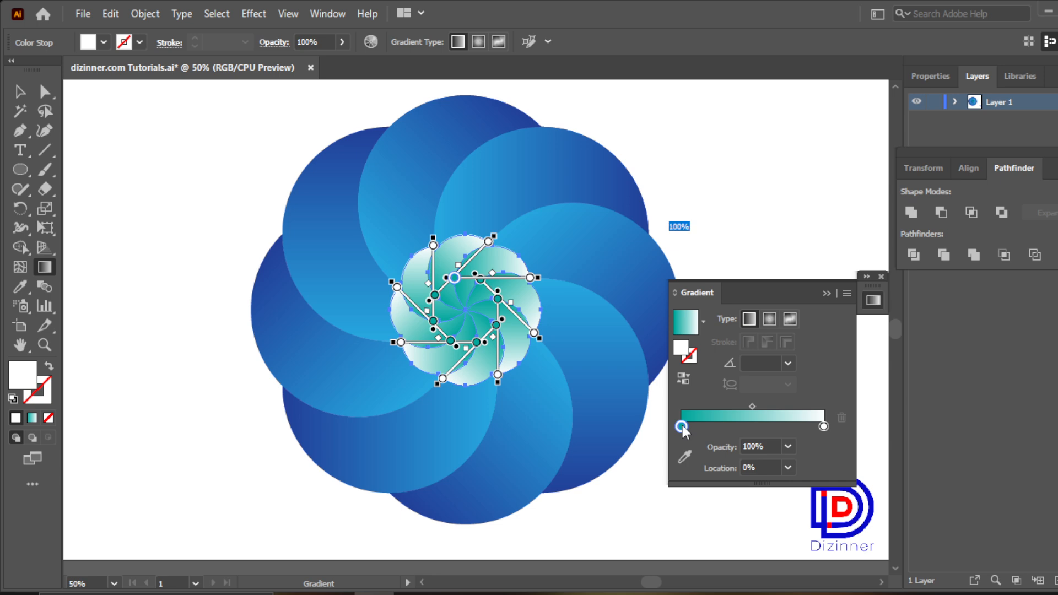
pyautogui.doubleClick(681, 426)
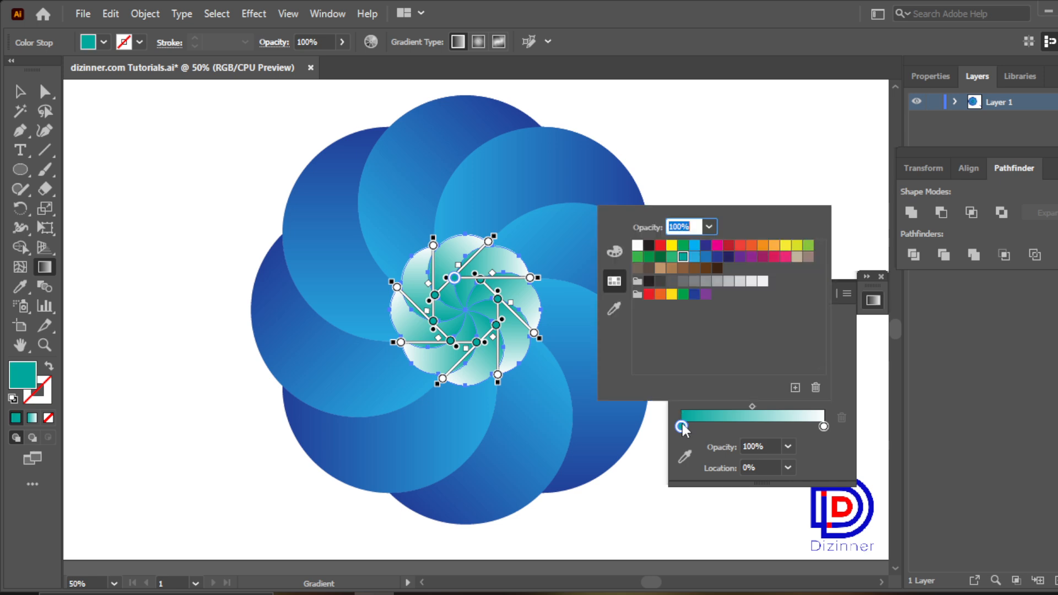
pyautogui.click(797, 246)
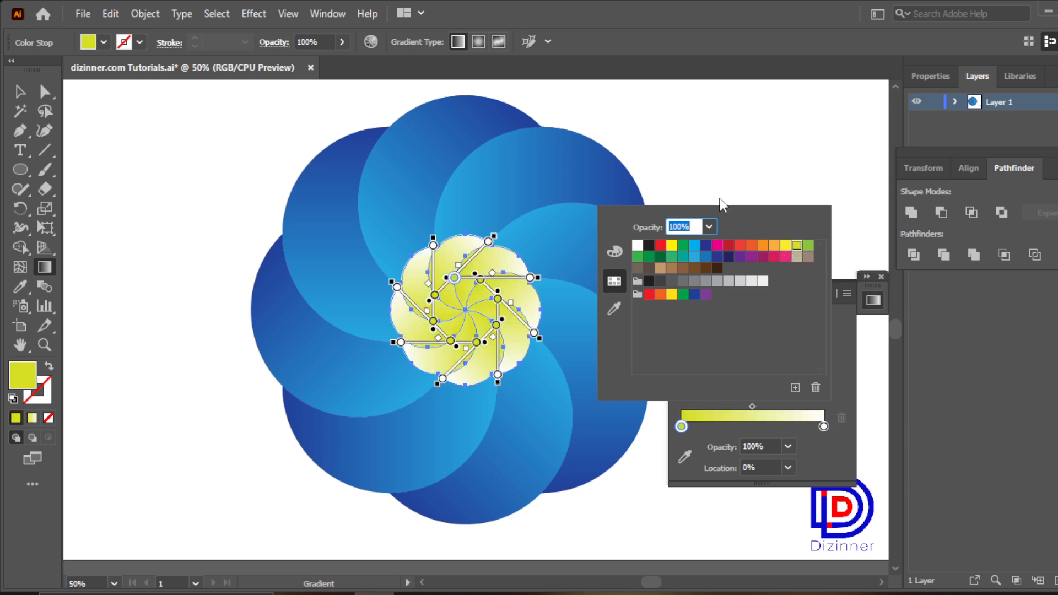
pyautogui.click(706, 150)
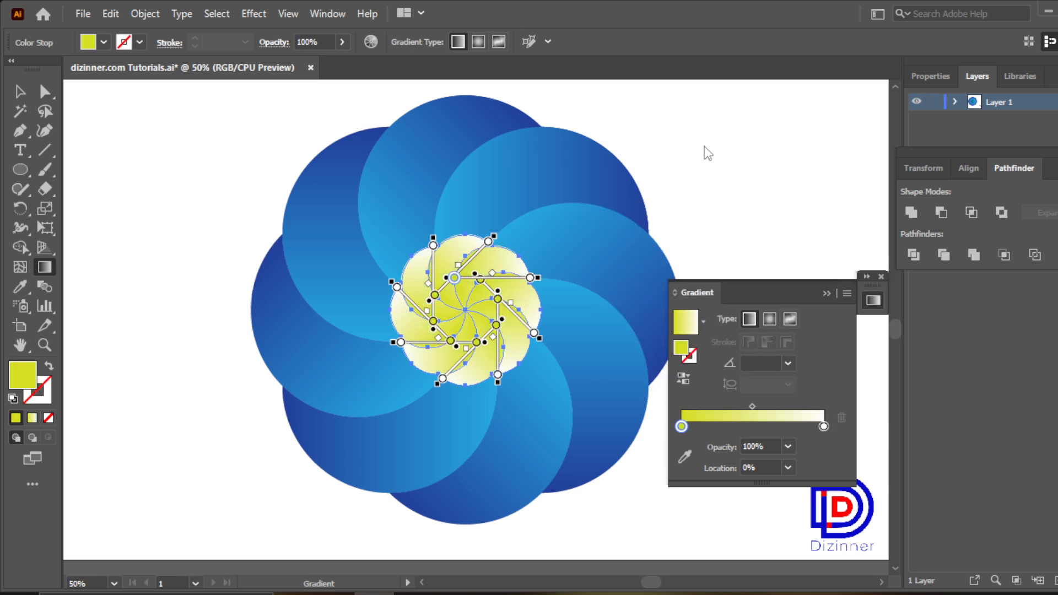
pyautogui.click(825, 295)
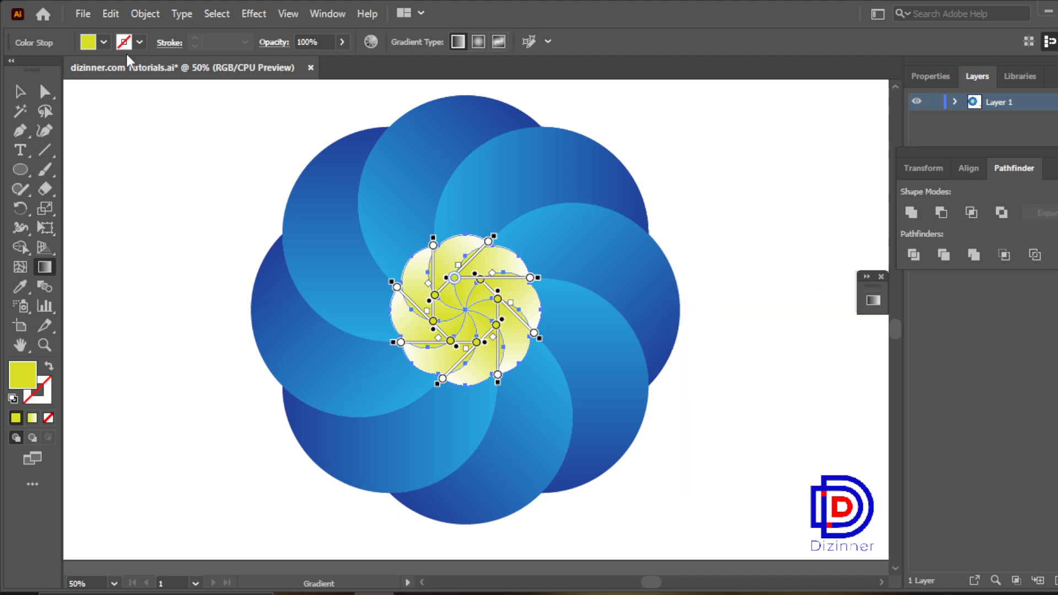
pyautogui.click(20, 92)
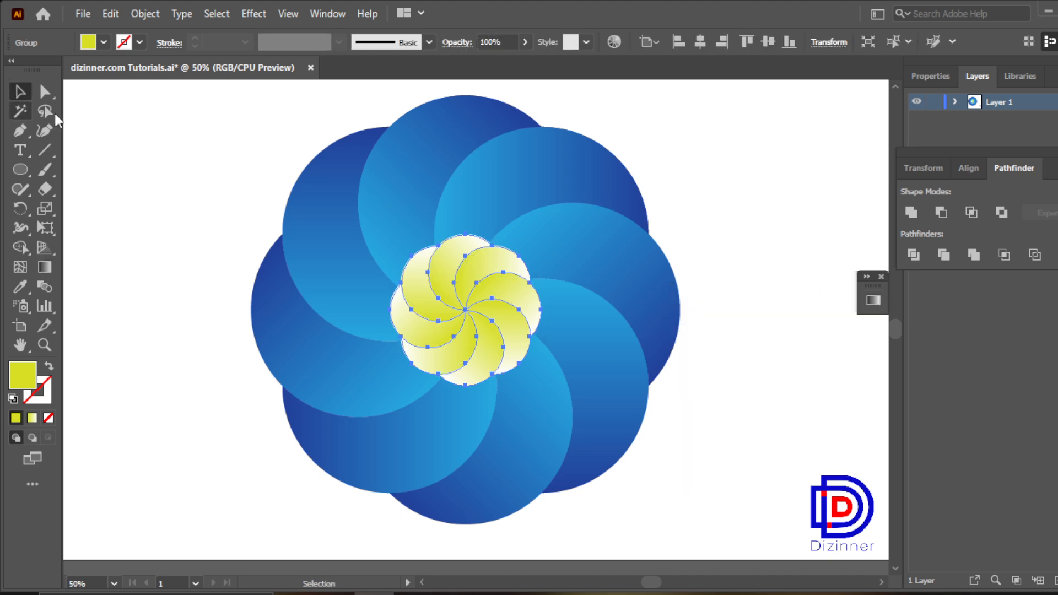
pyautogui.click(146, 188)
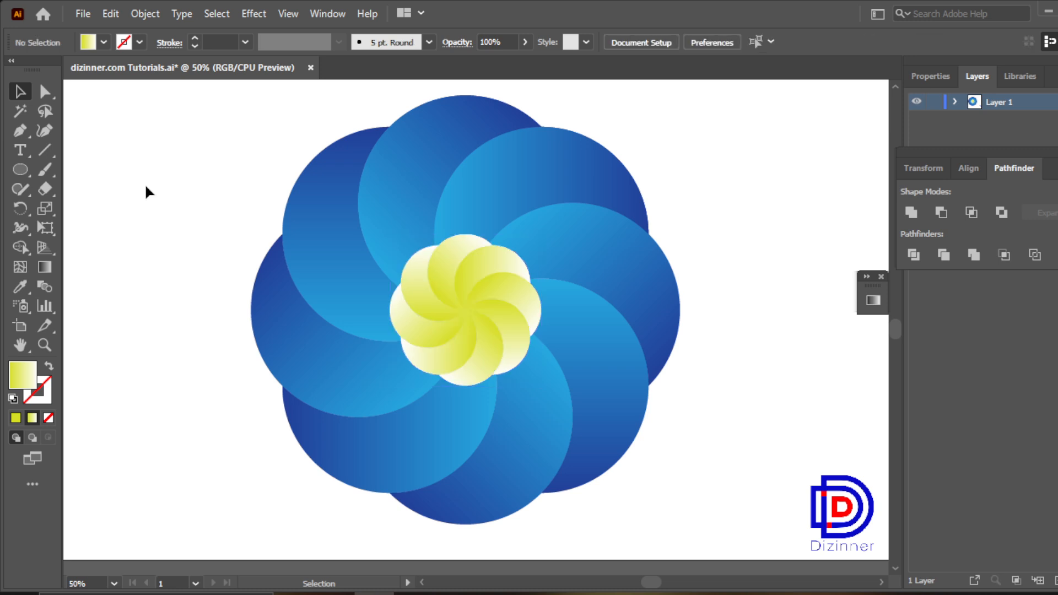
pyautogui.click(25, 347)
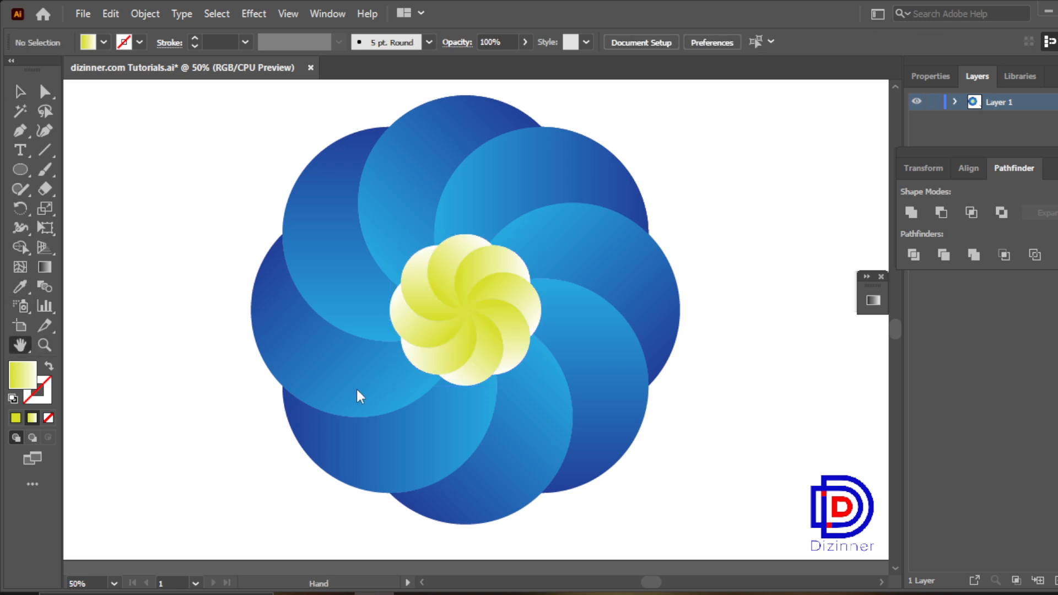
pyautogui.moveTo(491, 353); pyautogui.dragTo(451, 363)
pyautogui.click(20, 92)
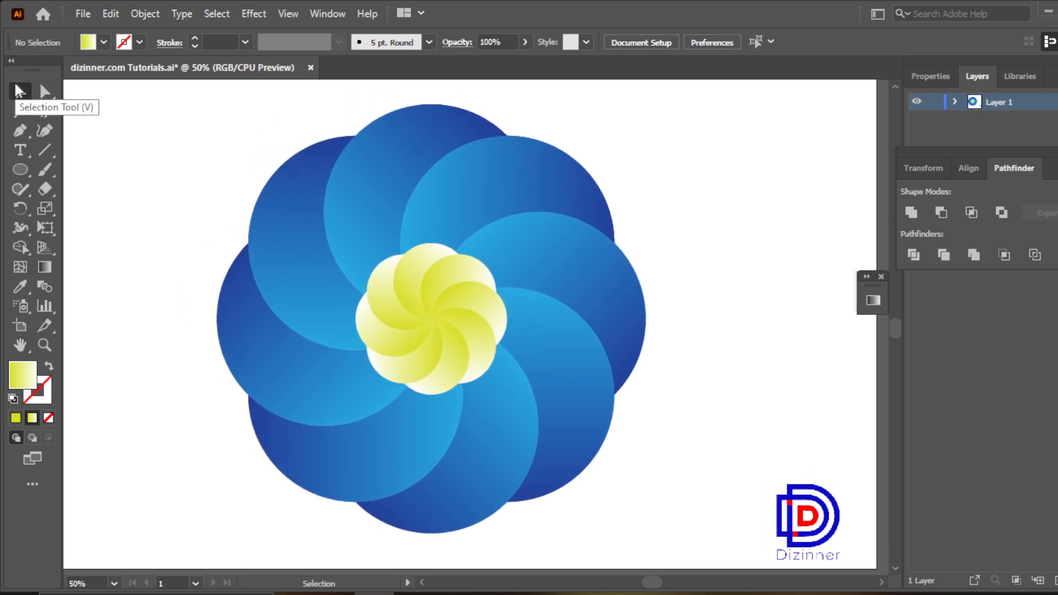